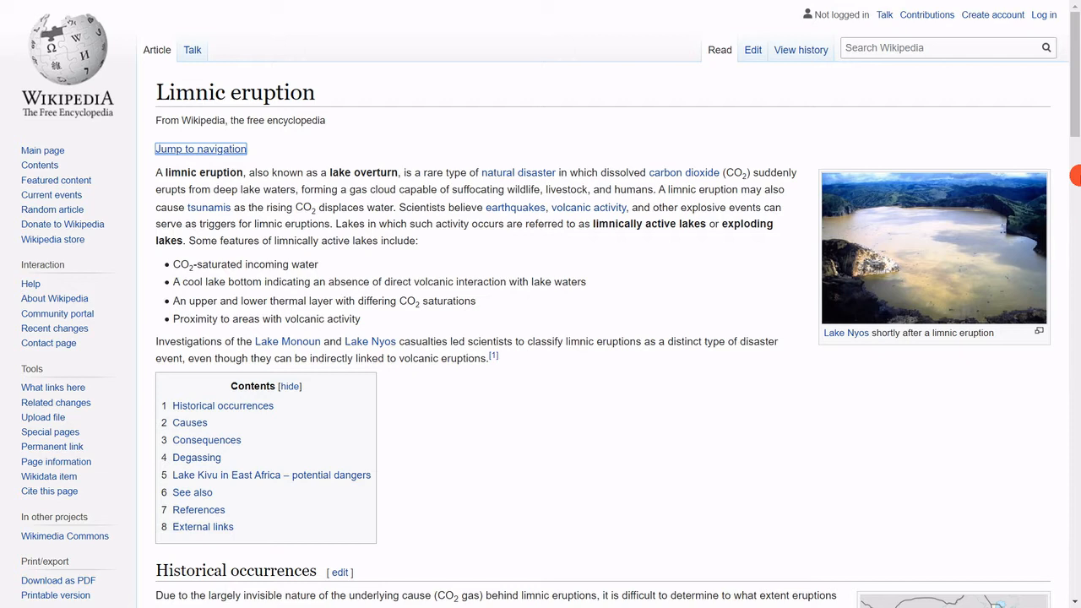
# Step: Switch to the EPOS-Norway portal and add a globe with OpenStreetMap imagery to the second tile of the display page
pyautogui.hotkey('ctrl', 'Tab')
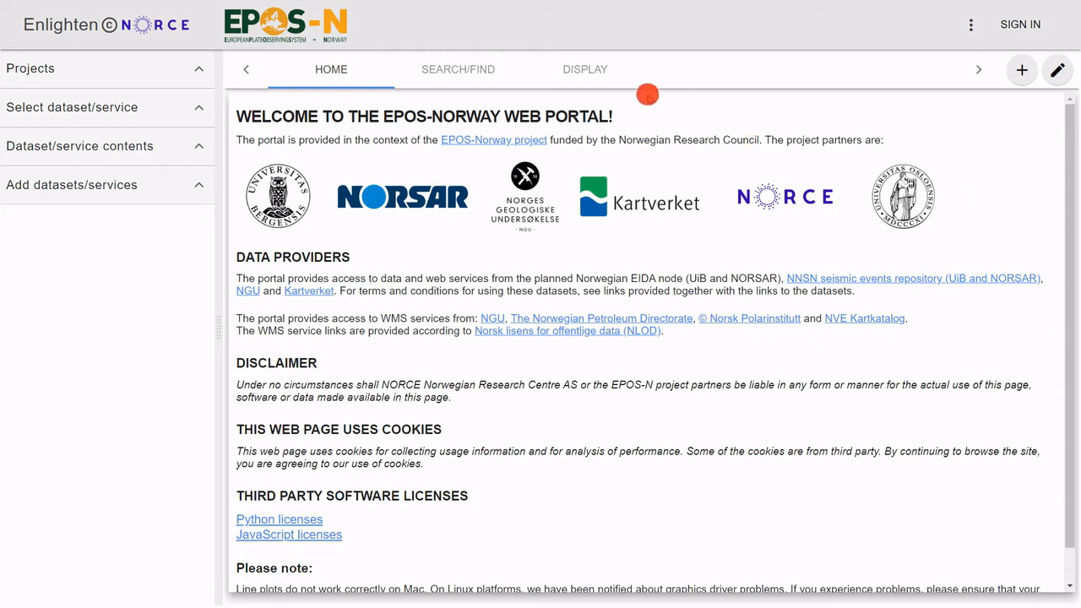
pyautogui.click(597, 71)
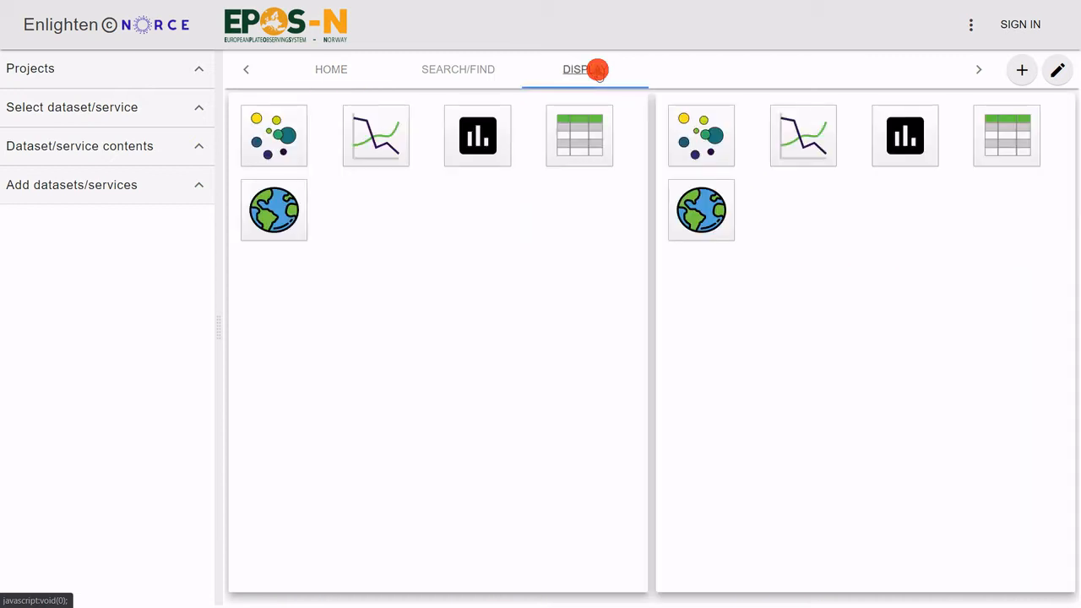
pyautogui.click(702, 217)
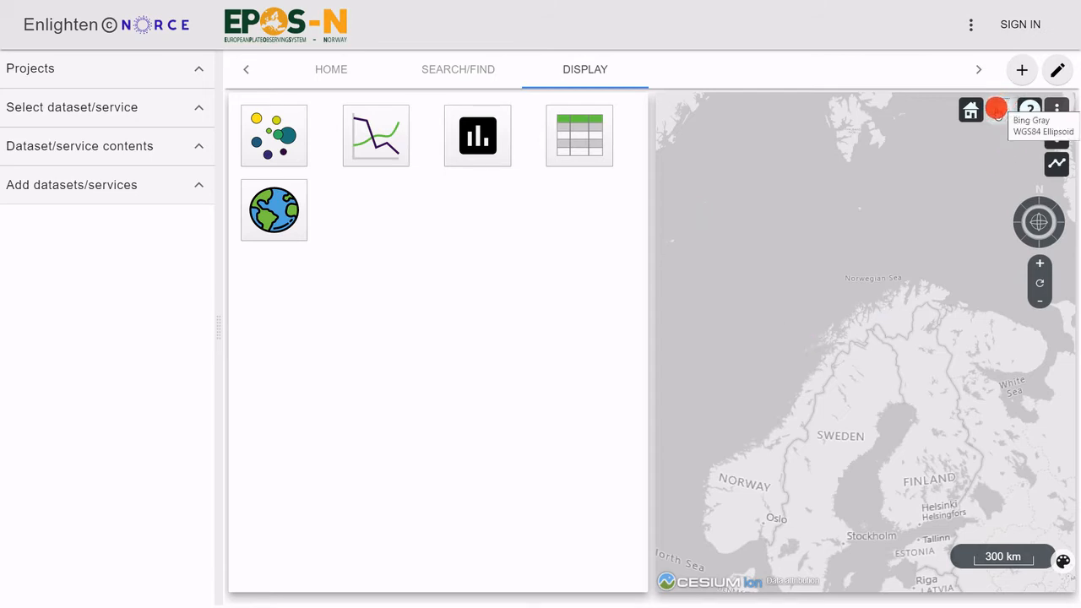
pyautogui.click(997, 108)
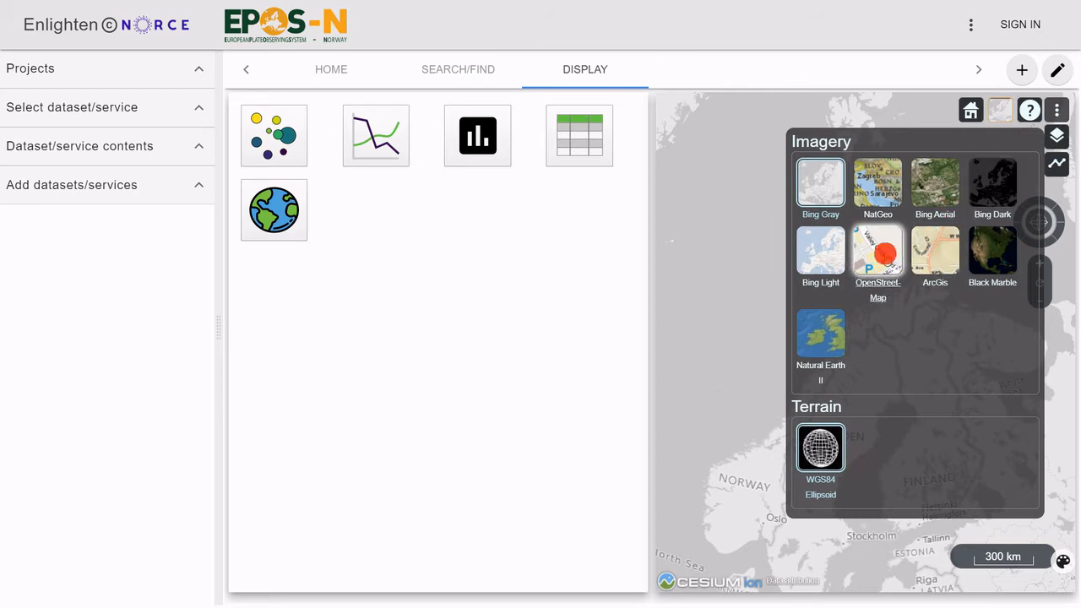
pyautogui.click(881, 255)
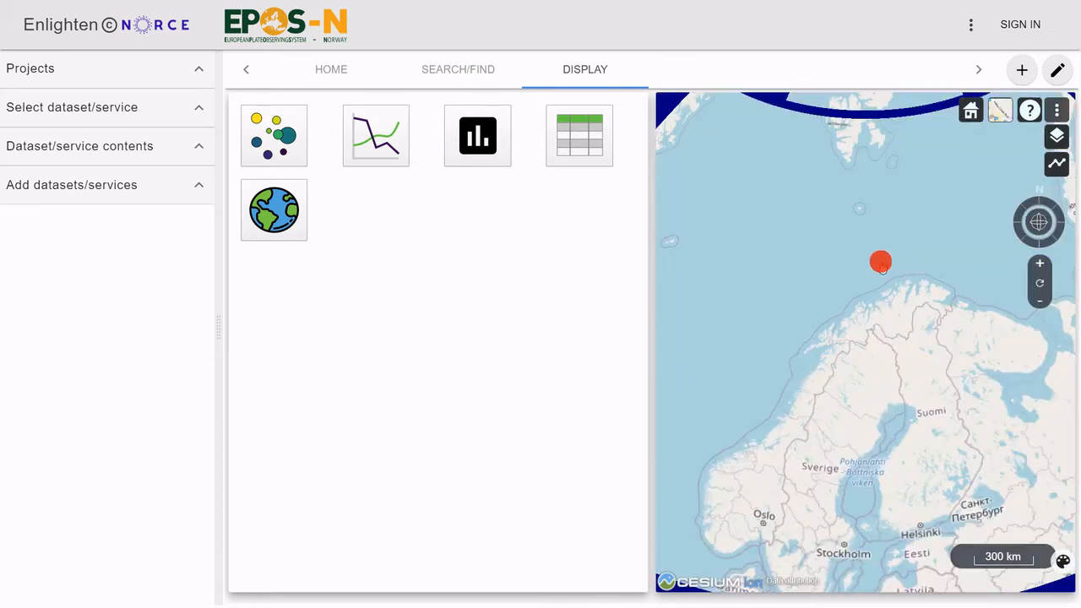
# Step: Zoom the globe in on the lake Salvatnet on the Norwegian coast
pyautogui.moveTo(803, 438); pyautogui.dragTo(883, 374)
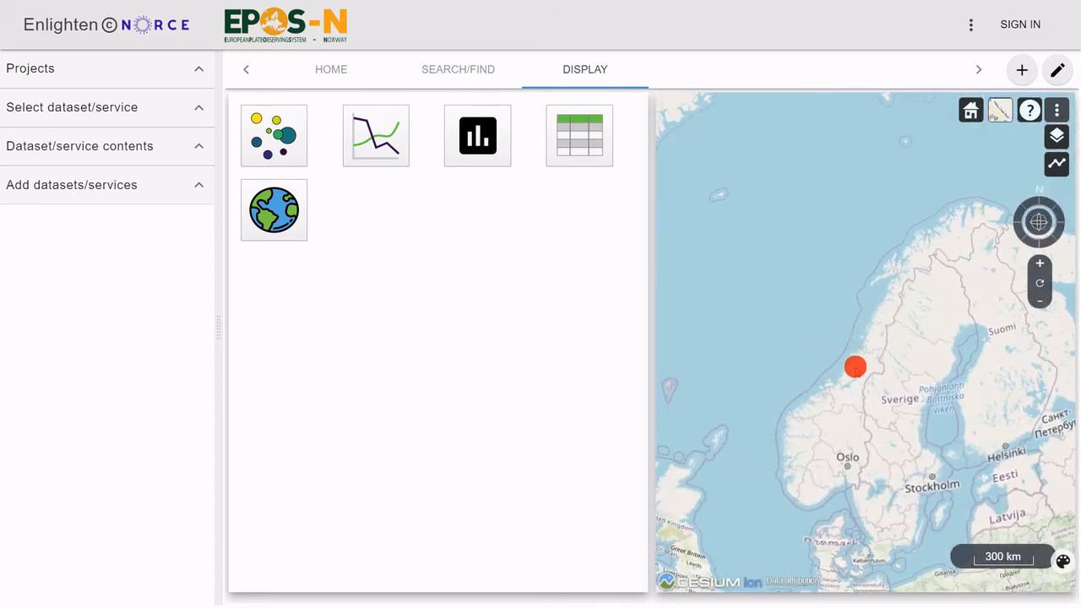
pyautogui.scroll(5, 854, 366)
pyautogui.scroll(3, 905, 295)
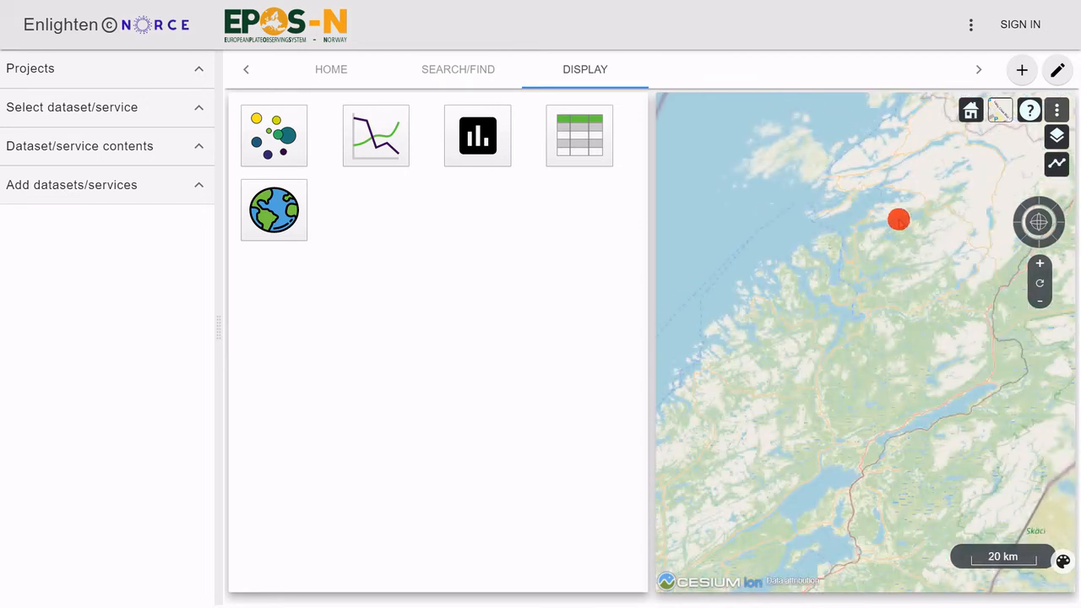
pyautogui.scroll(3, 895, 228)
pyautogui.moveTo(898, 234); pyautogui.dragTo(903, 329)
pyautogui.scroll(2, 847, 292)
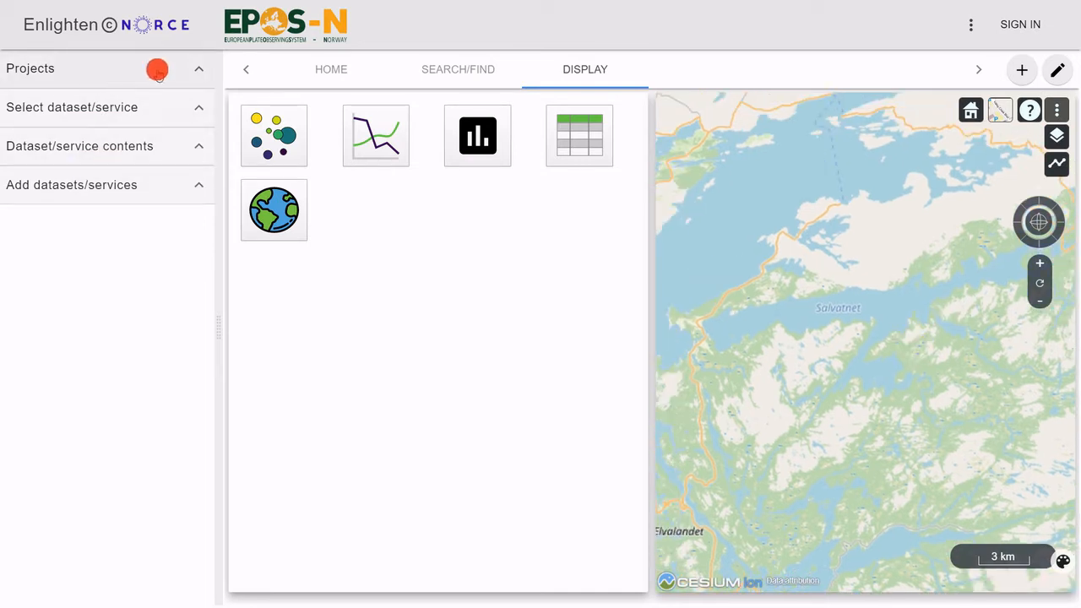
# Step: Save the project under the name Limnic eruption
pyautogui.click(125, 69)
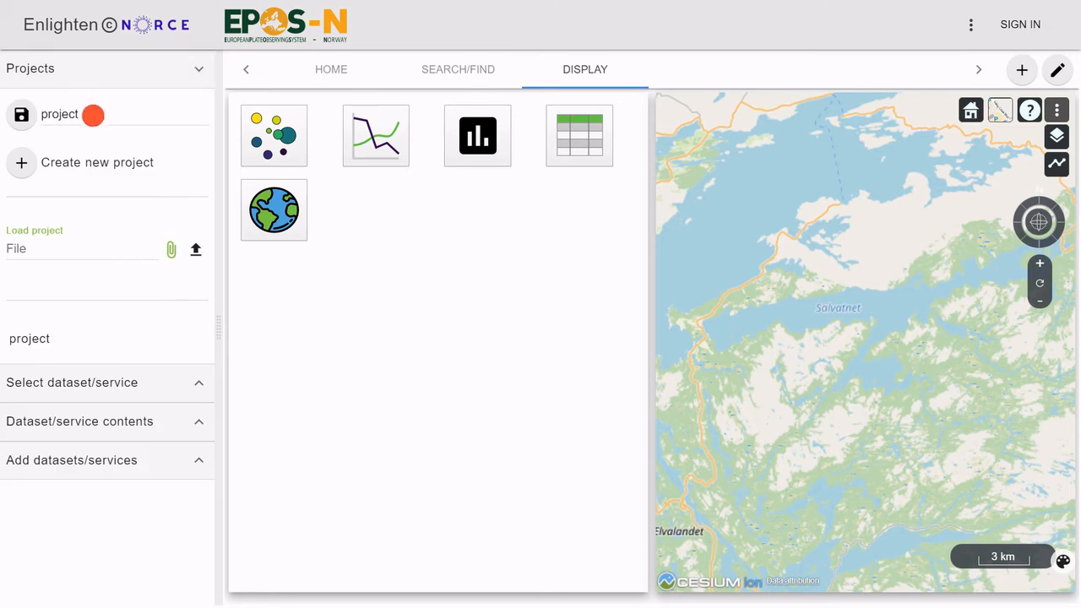
pyautogui.moveTo(94, 114); pyautogui.dragTo(39, 109)
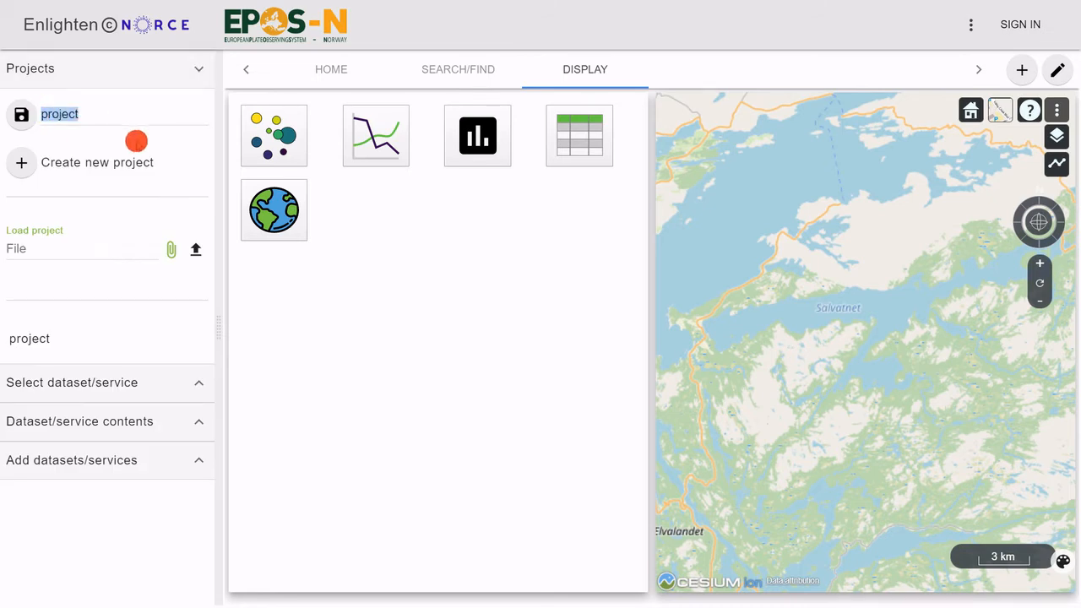
pyautogui.write('Li')
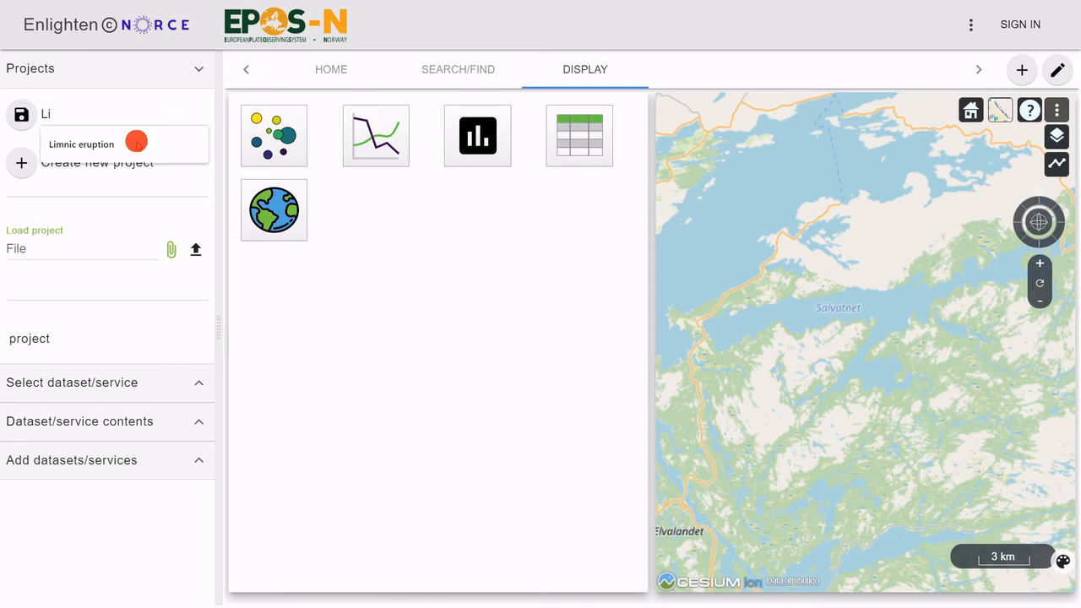
pyautogui.click(136, 141)
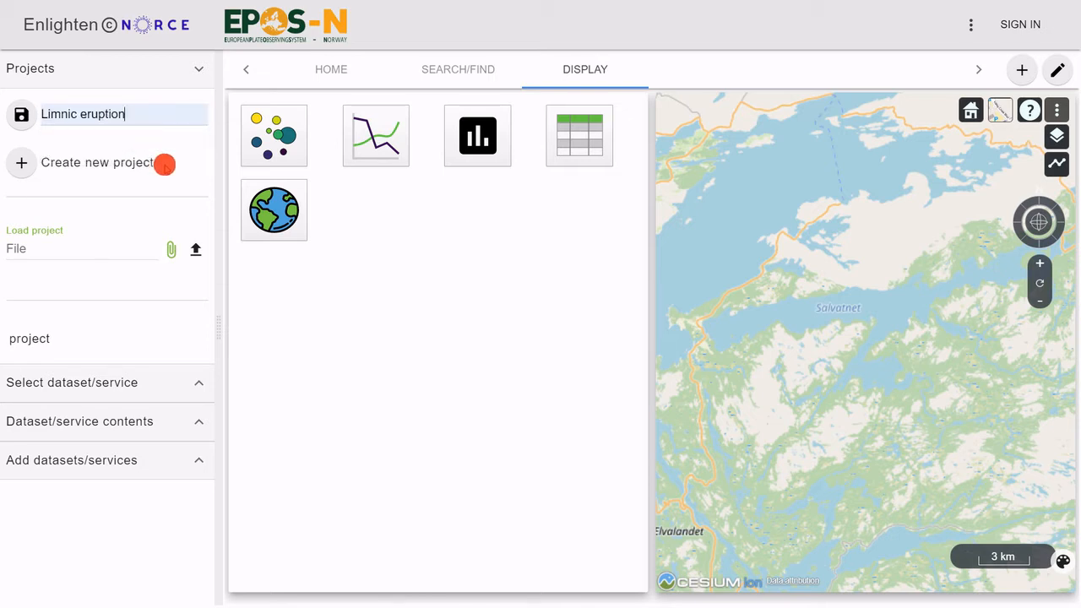
pyautogui.click(17, 113)
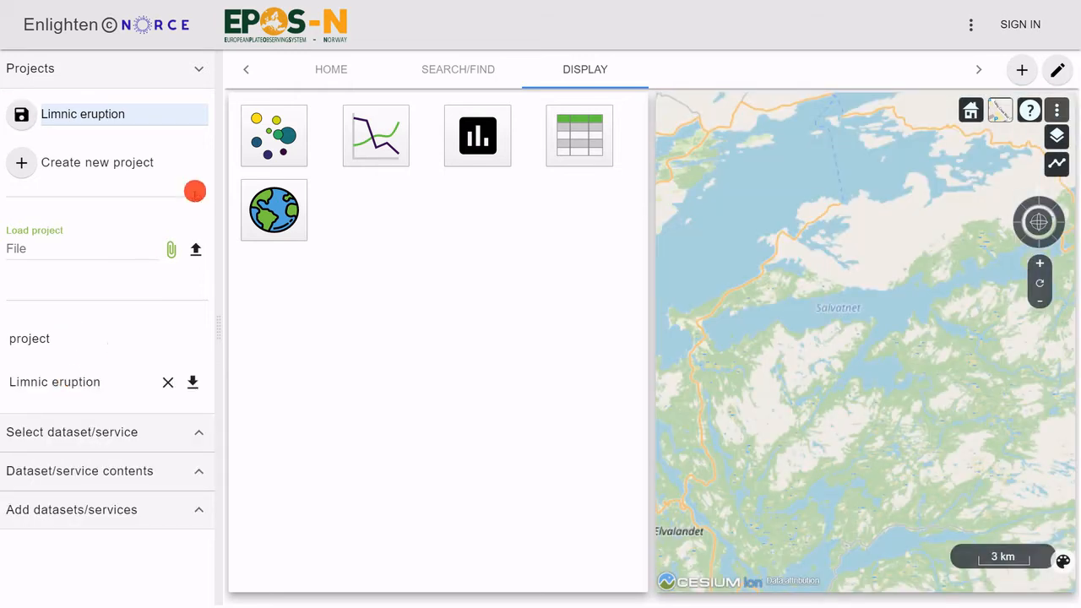
pyautogui.click(200, 68)
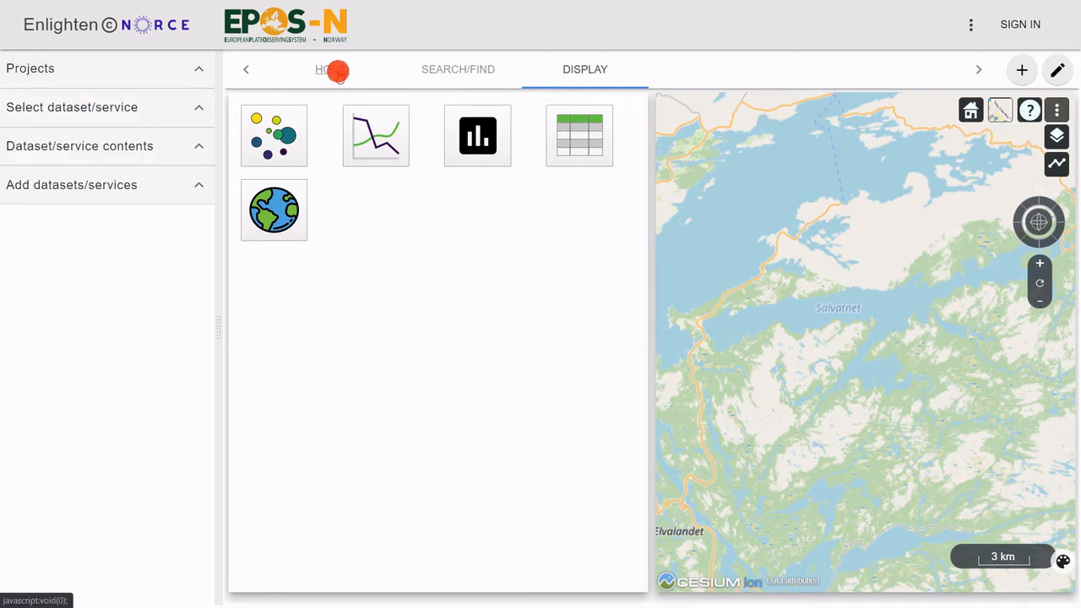
# Step: Filter the list of available services to the Geological data category and the Map layers service type
pyautogui.click(440, 70)
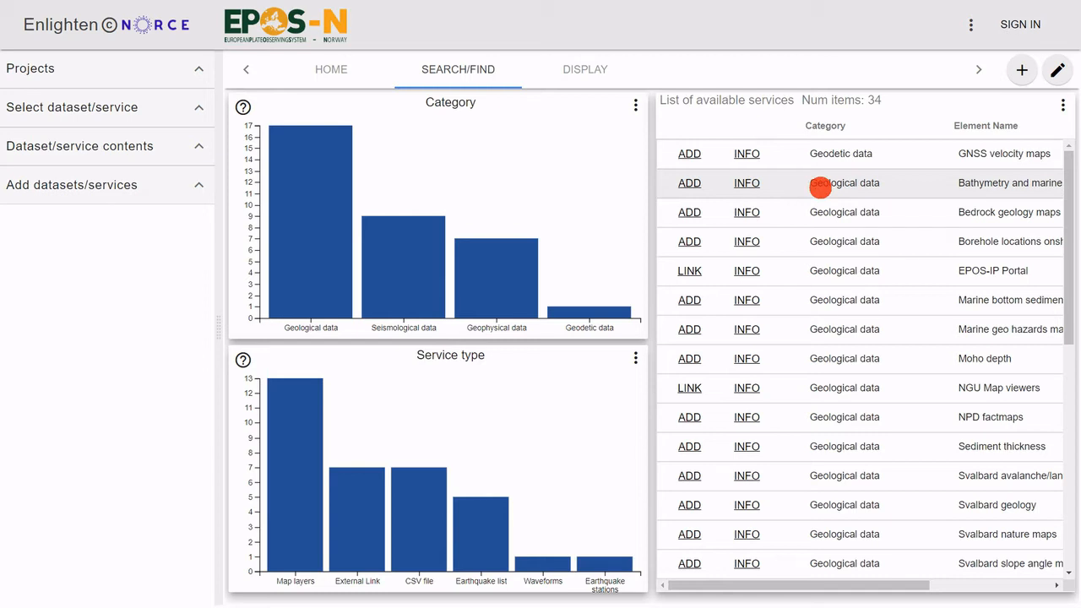
pyautogui.click(304, 259)
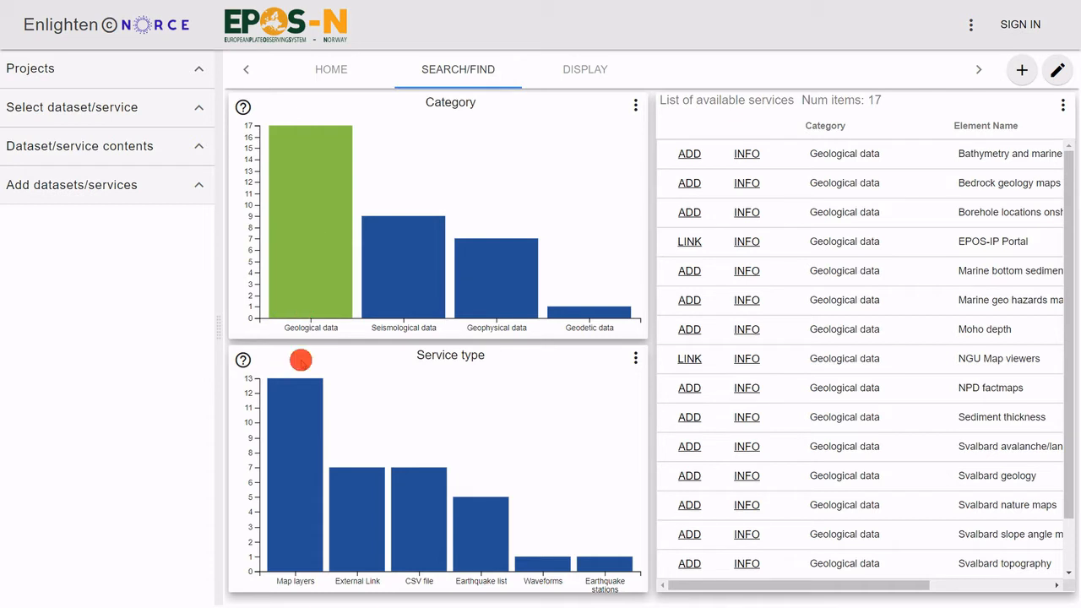
pyautogui.click(294, 414)
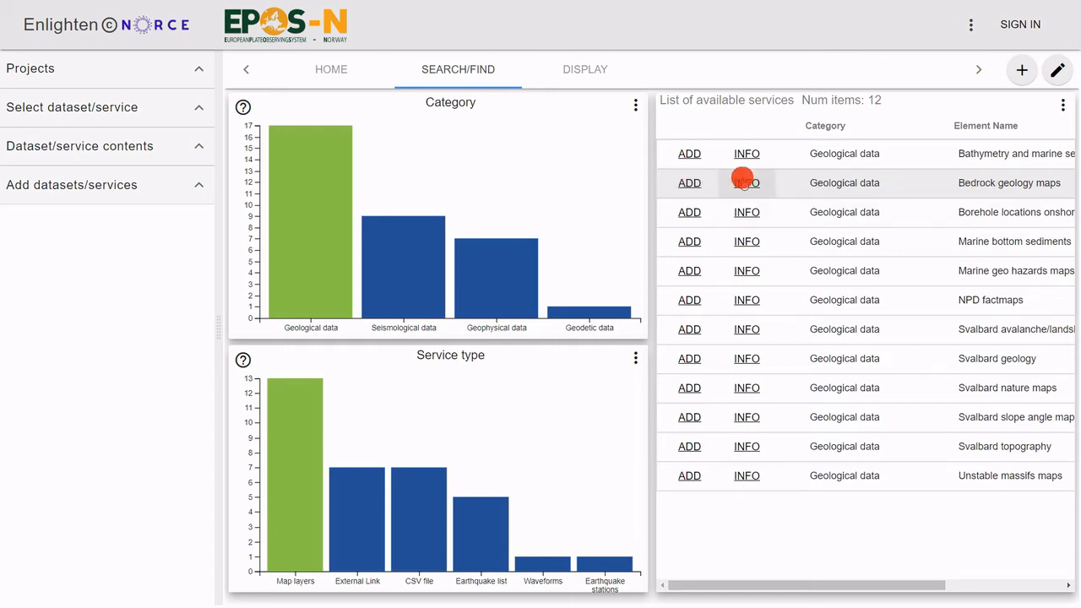
# Step: Check the provider information for Bedrock geology maps and add that service to the project
pyautogui.click(753, 181)
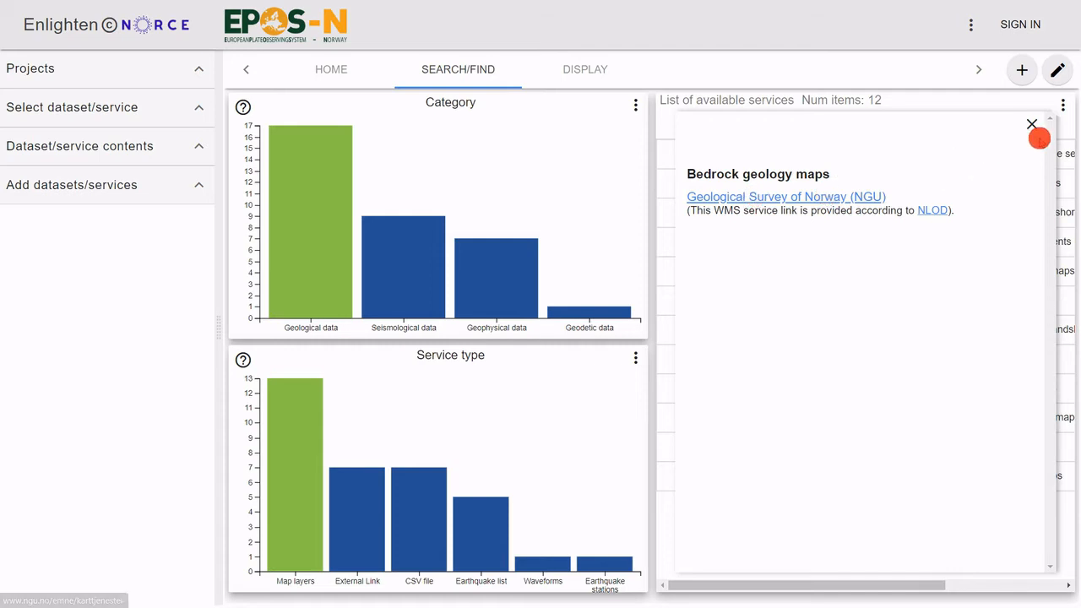
pyautogui.click(1029, 122)
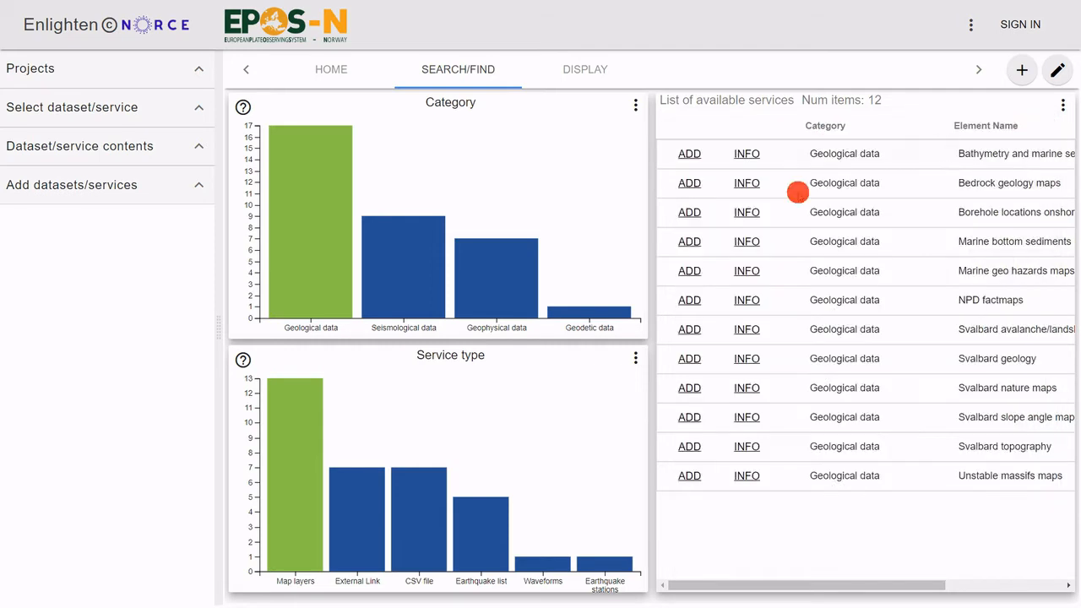
pyautogui.click(687, 183)
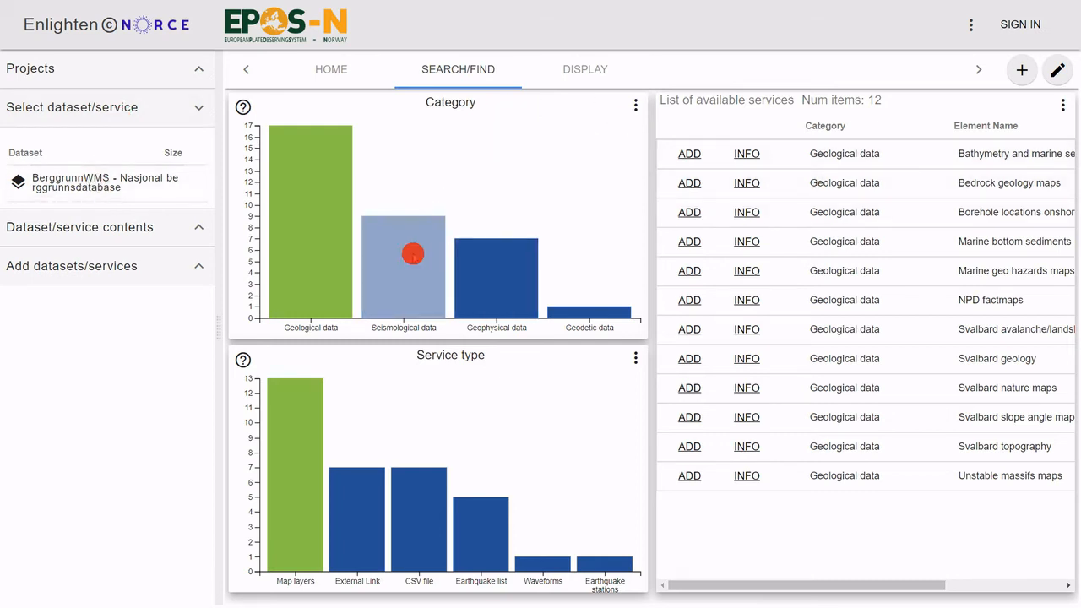
# Step: Filter the services to Seismological data without a service type restriction and add the NNSN seismic events dataset
pyautogui.click(413, 254)
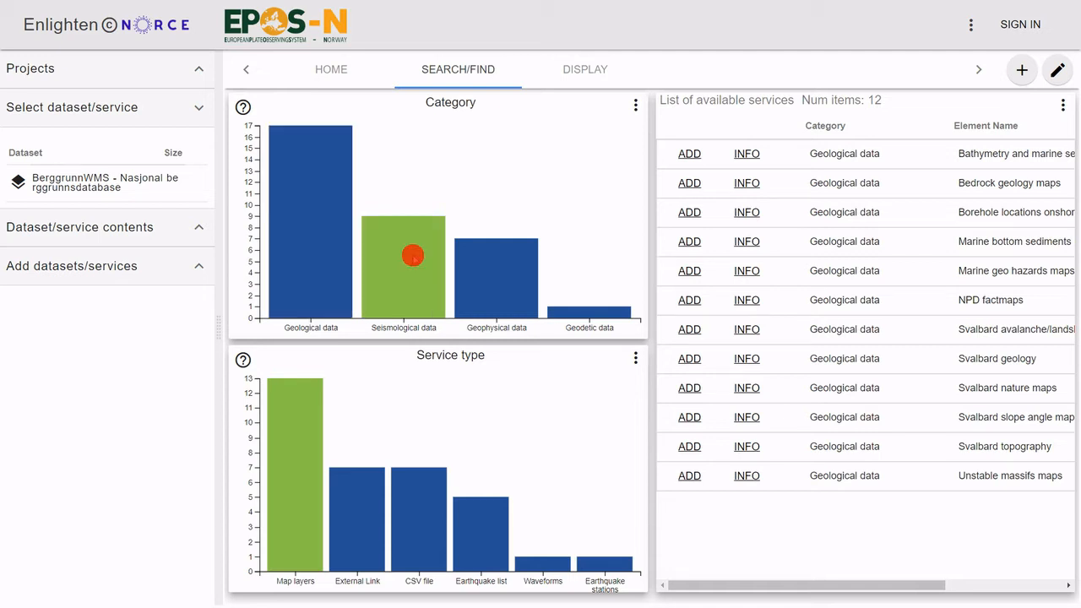
pyautogui.click(283, 508)
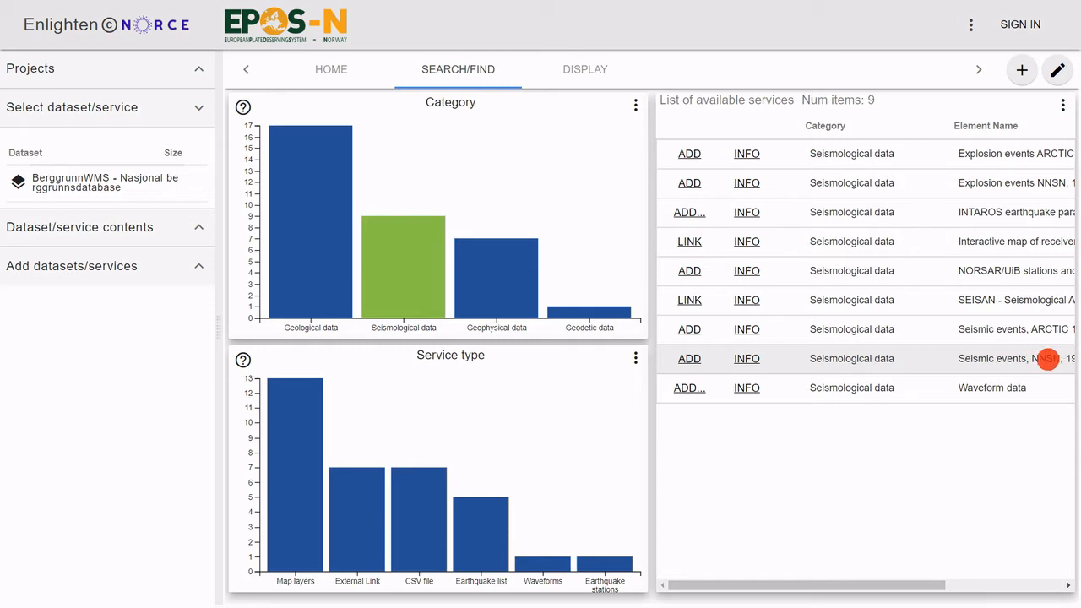
pyautogui.click(698, 358)
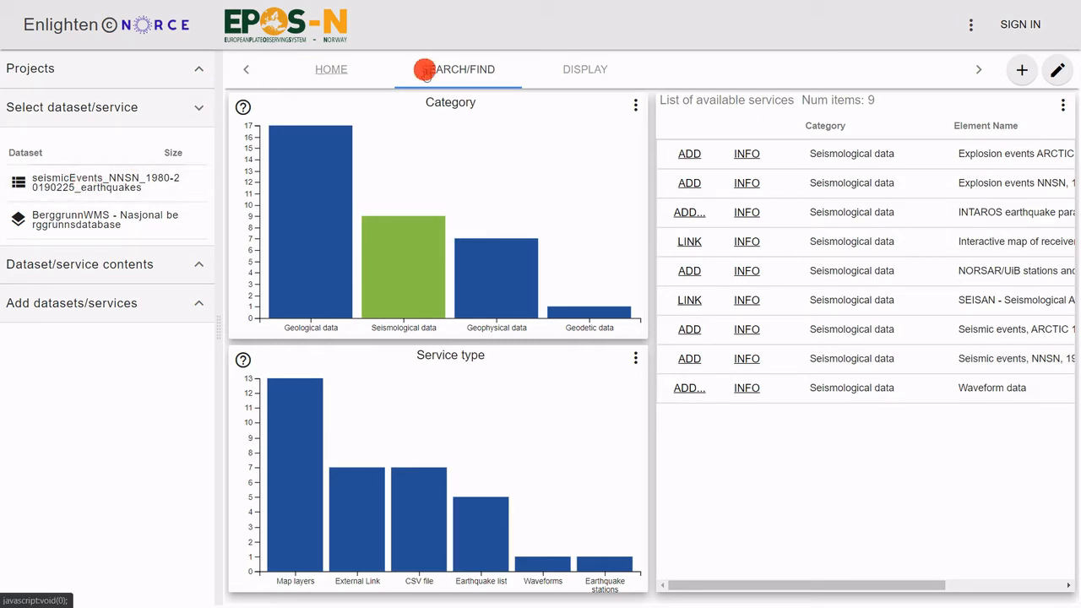
# Step: Change the layout of the display page to 3 tiles
pyautogui.click(591, 69)
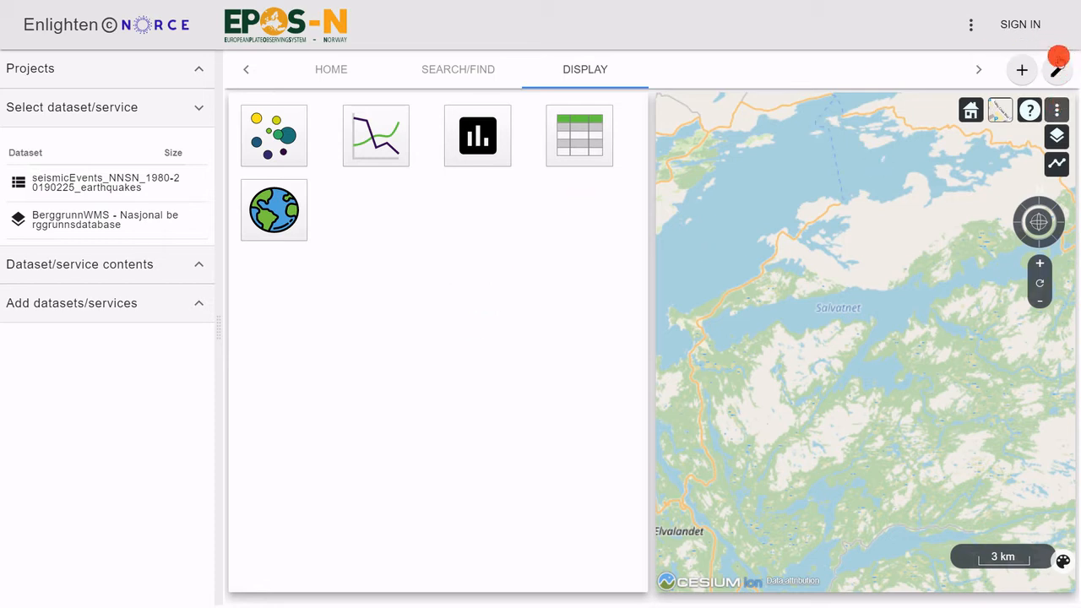
pyautogui.click(971, 25)
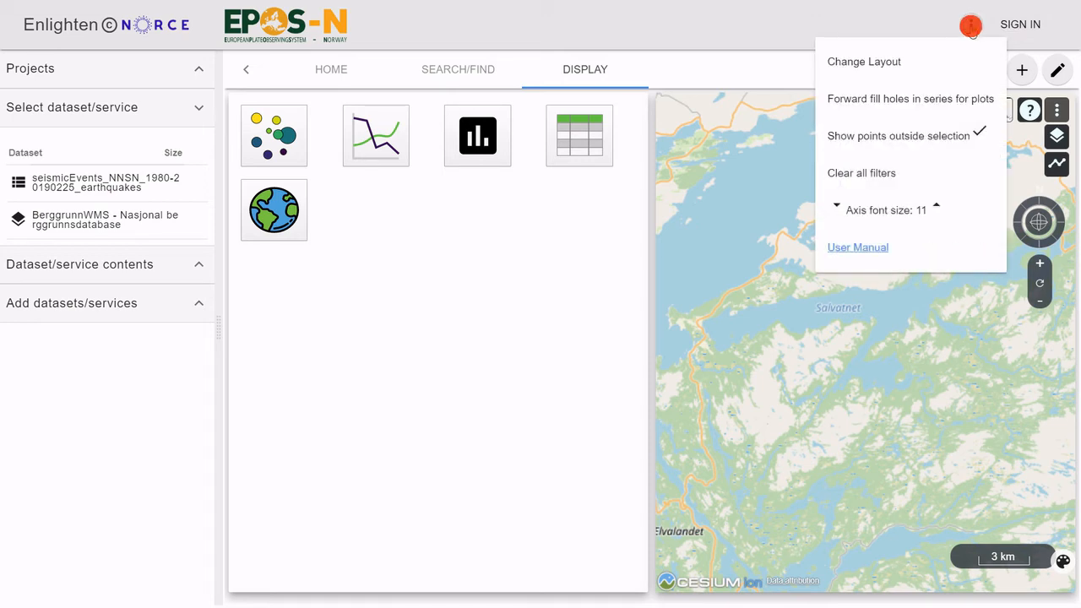
pyautogui.click(883, 61)
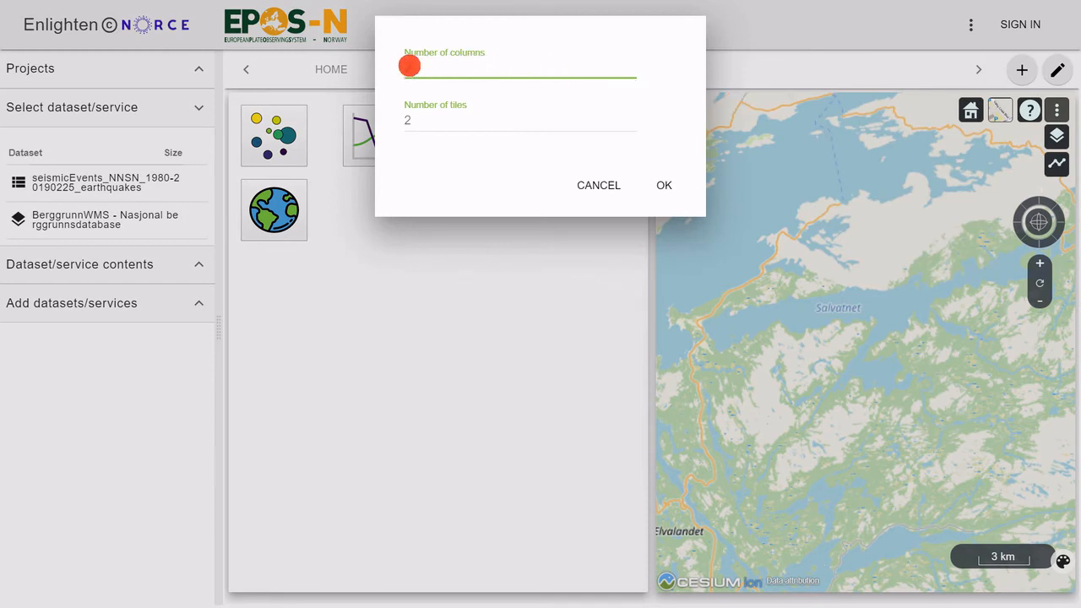
pyautogui.click(404, 123)
pyautogui.doubleClick(393, 123)
pyautogui.write('3')
pyautogui.click(666, 187)
pyautogui.click(666, 188)
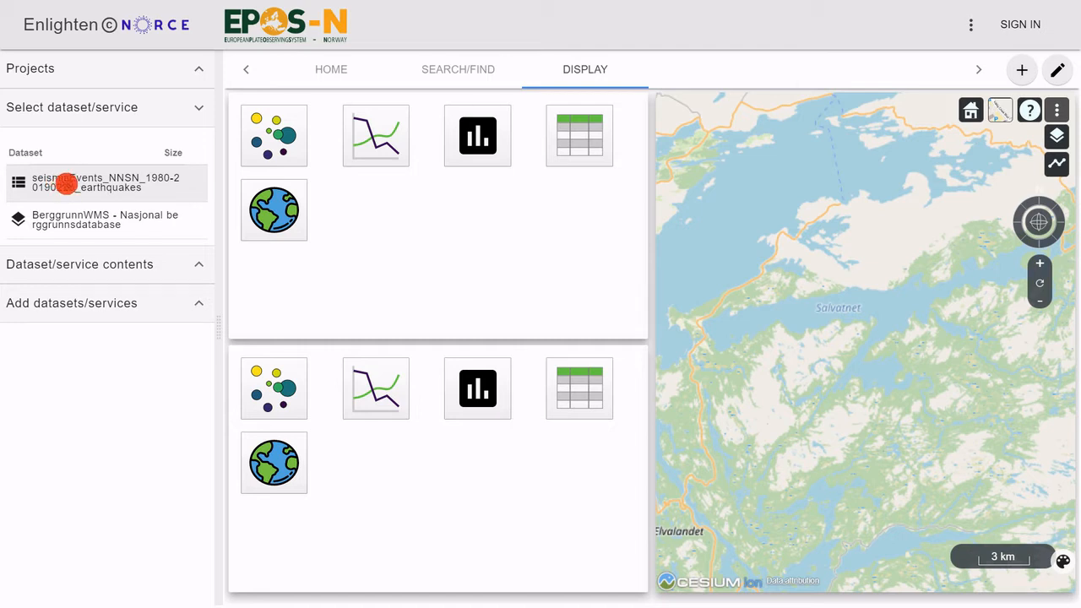
pyautogui.click(64, 183)
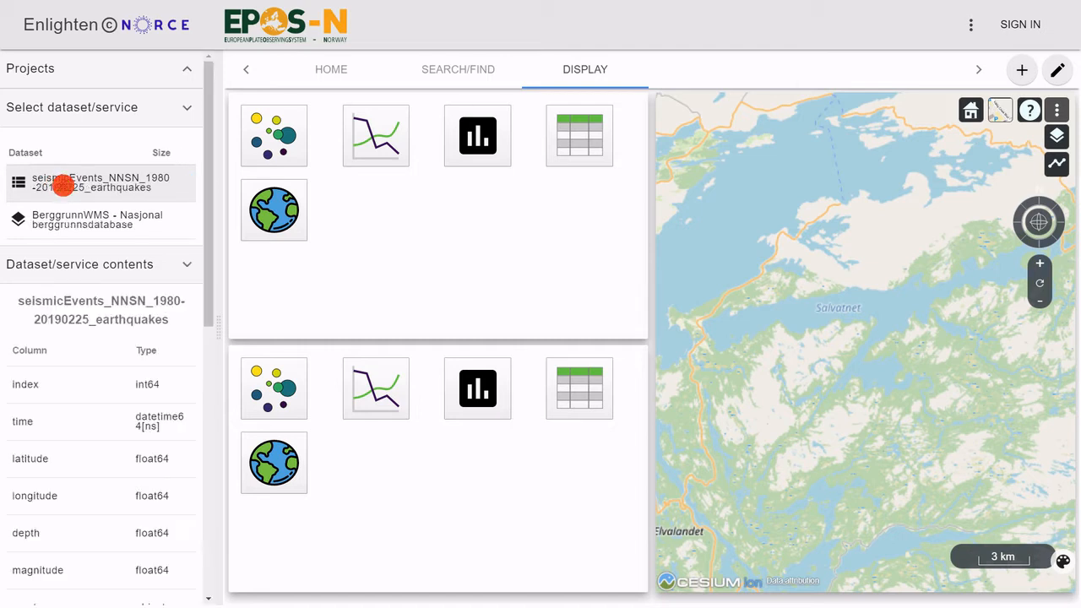
pyautogui.moveTo(78, 216); pyautogui.dragTo(79, 250)
pyautogui.click(73, 263)
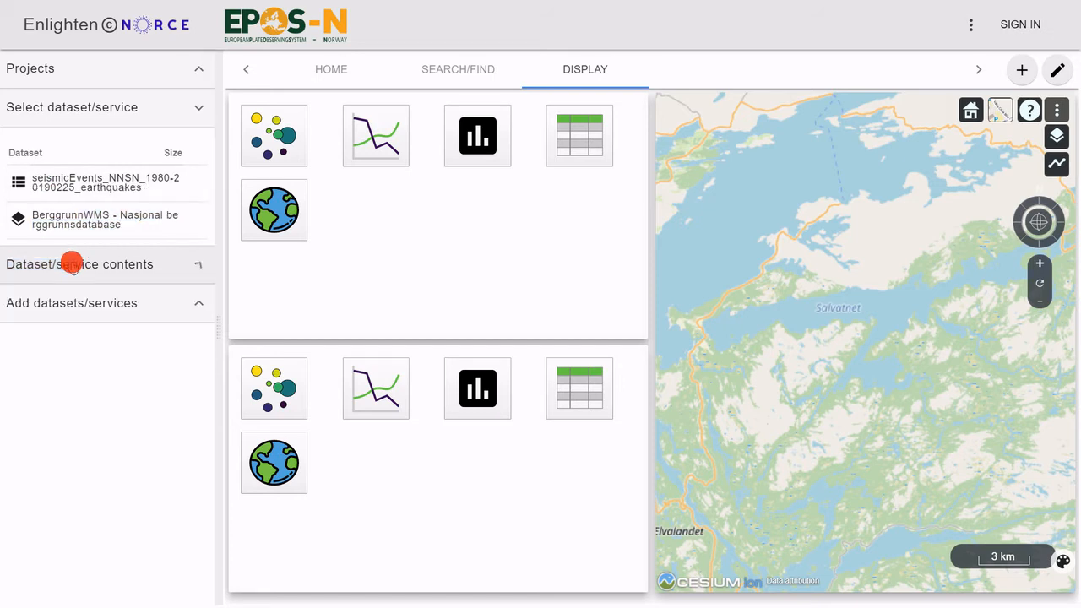
pyautogui.click(73, 264)
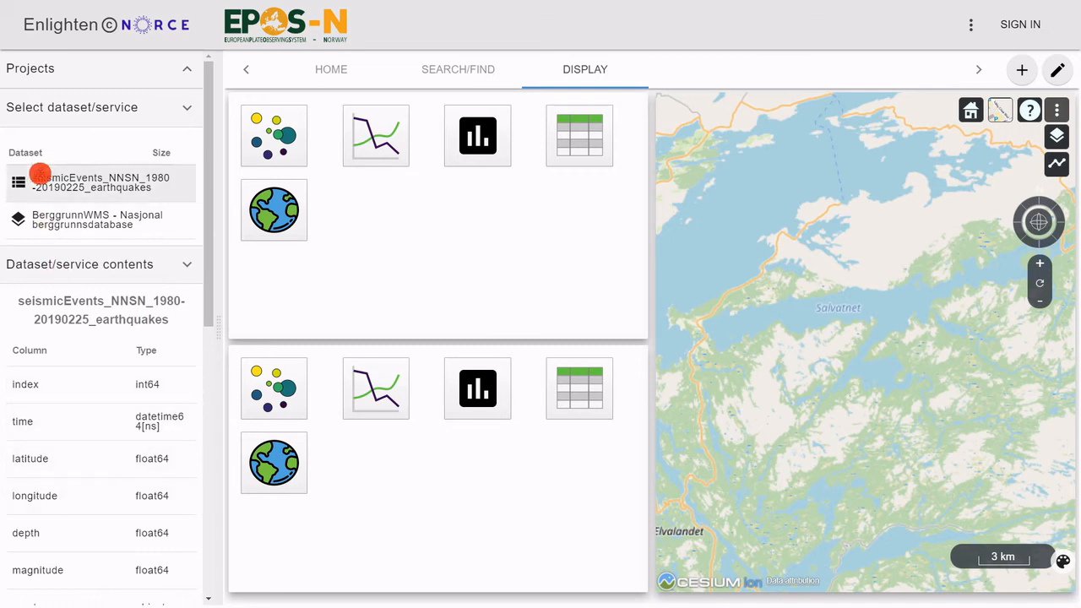
pyautogui.moveTo(61, 184); pyautogui.dragTo(579, 139)
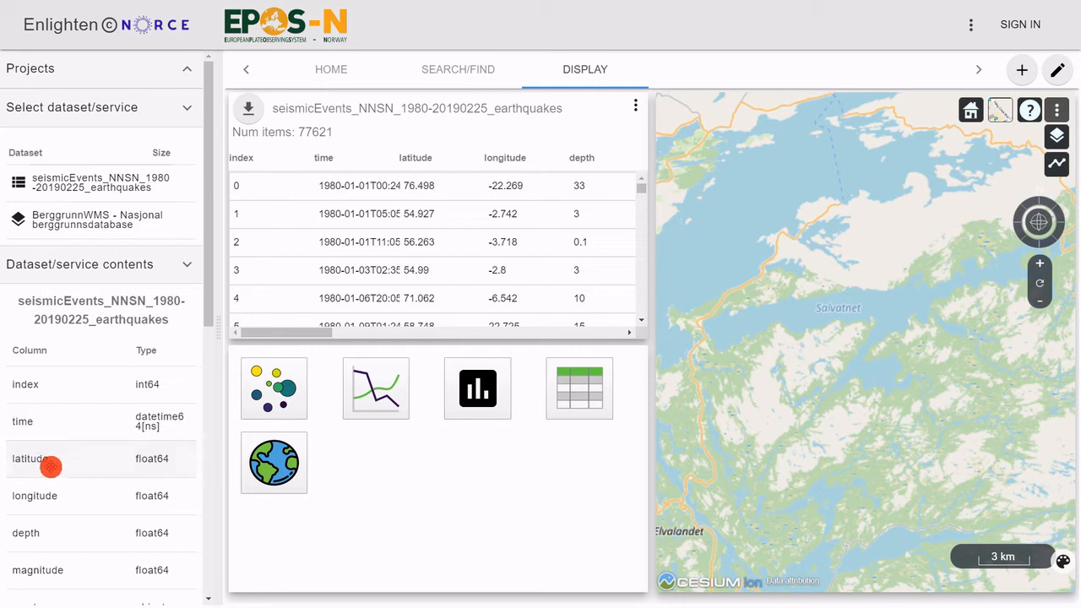
# Step: Plot the earthquakes on the globe using the latitude and longitude columns, with magnitude controlling the point size
pyautogui.moveTo(41, 464); pyautogui.dragTo(690, 130)
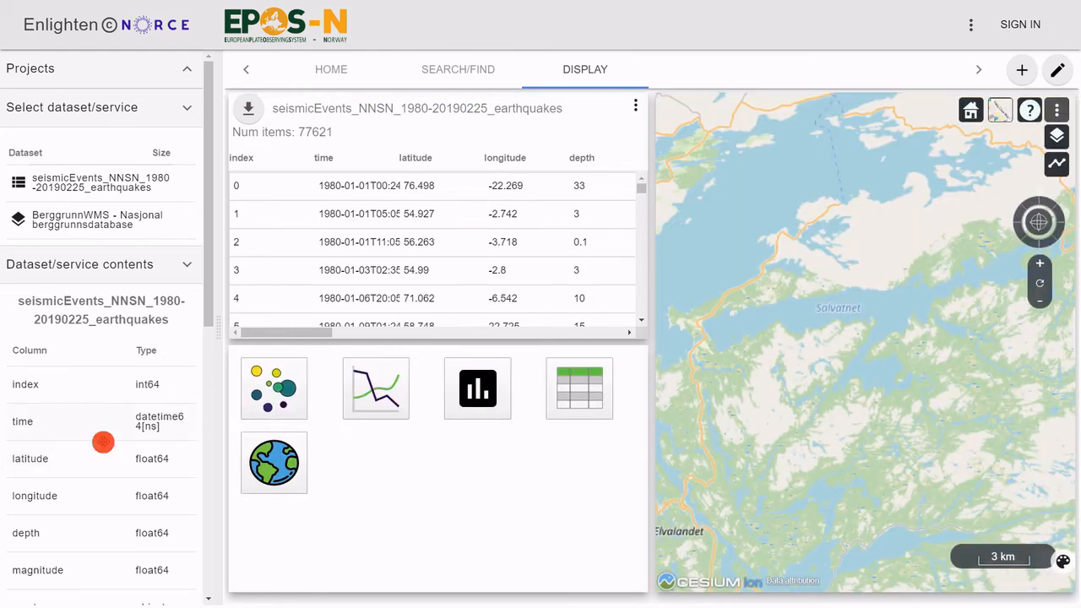
pyautogui.moveTo(43, 499); pyautogui.dragTo(1013, 552)
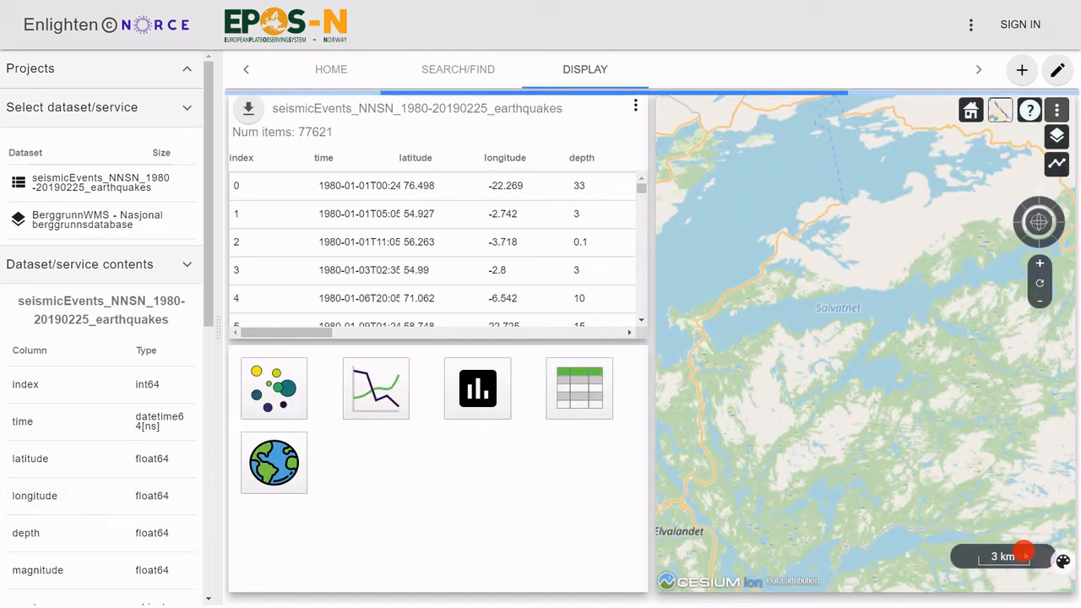
pyautogui.scroll(-4, 889, 343)
pyautogui.moveTo(883, 331); pyautogui.dragTo(869, 384)
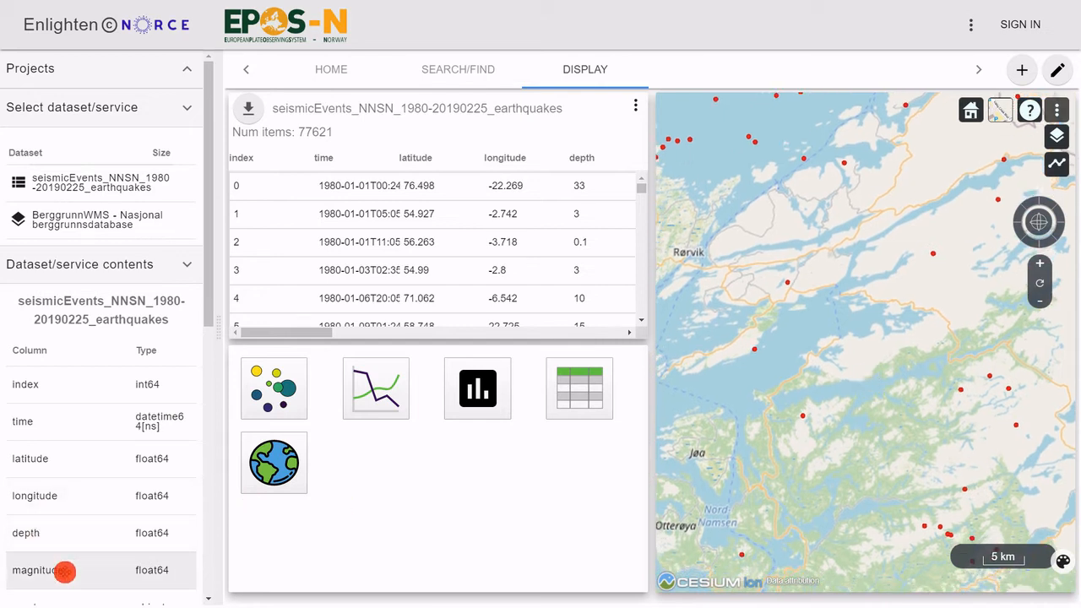
pyautogui.moveTo(65, 572); pyautogui.dragTo(1004, 123)
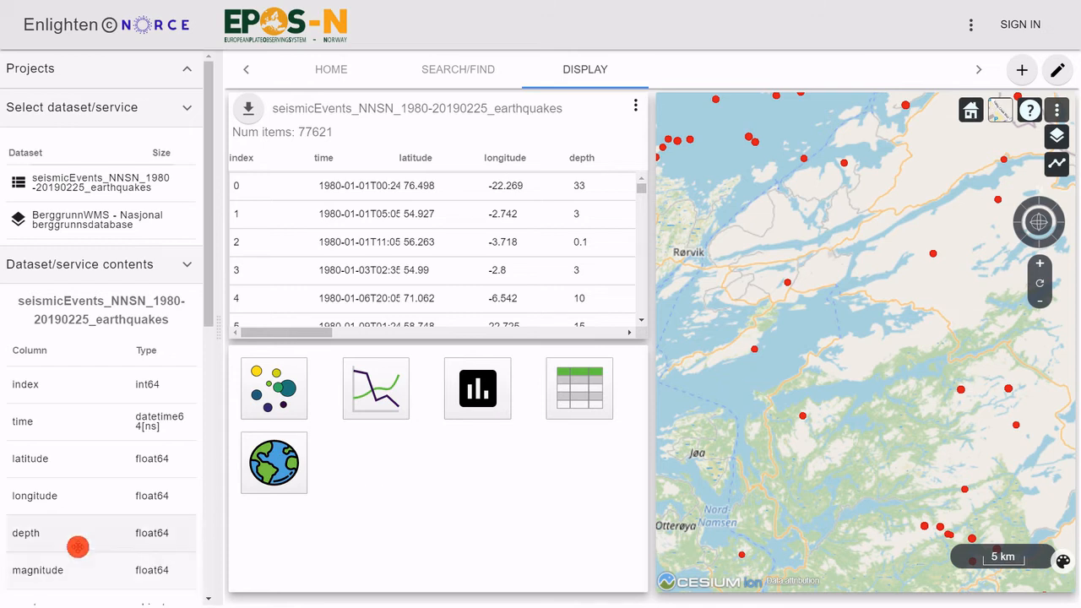
# Step: Color the earthquake points on the map by the depth column
pyautogui.moveTo(47, 533); pyautogui.dragTo(862, 120)
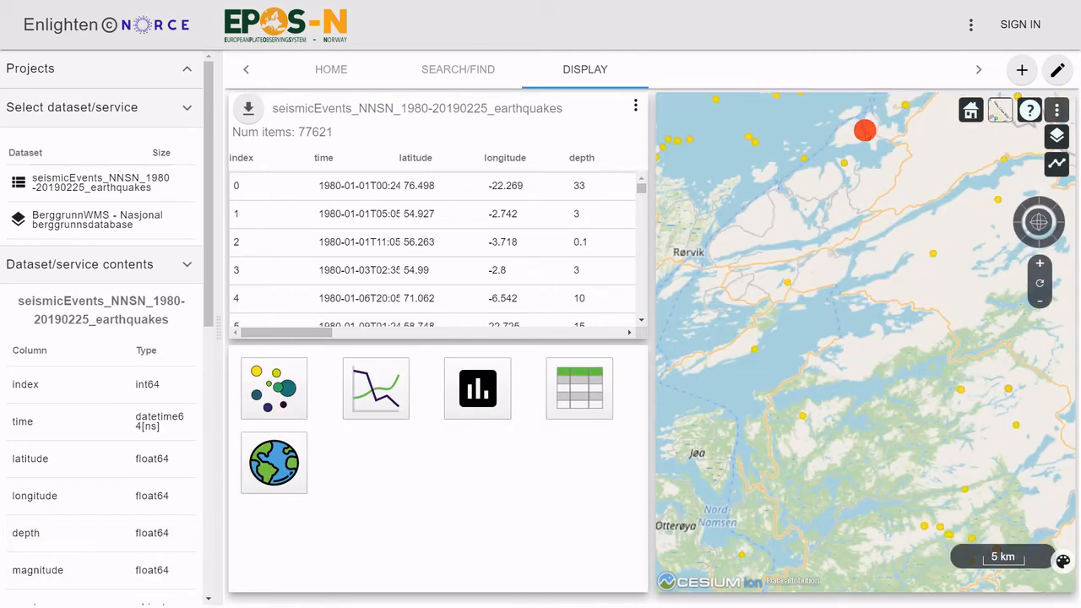
pyautogui.moveTo(921, 270); pyautogui.dragTo(882, 313)
pyautogui.scroll(-5, 920, 373)
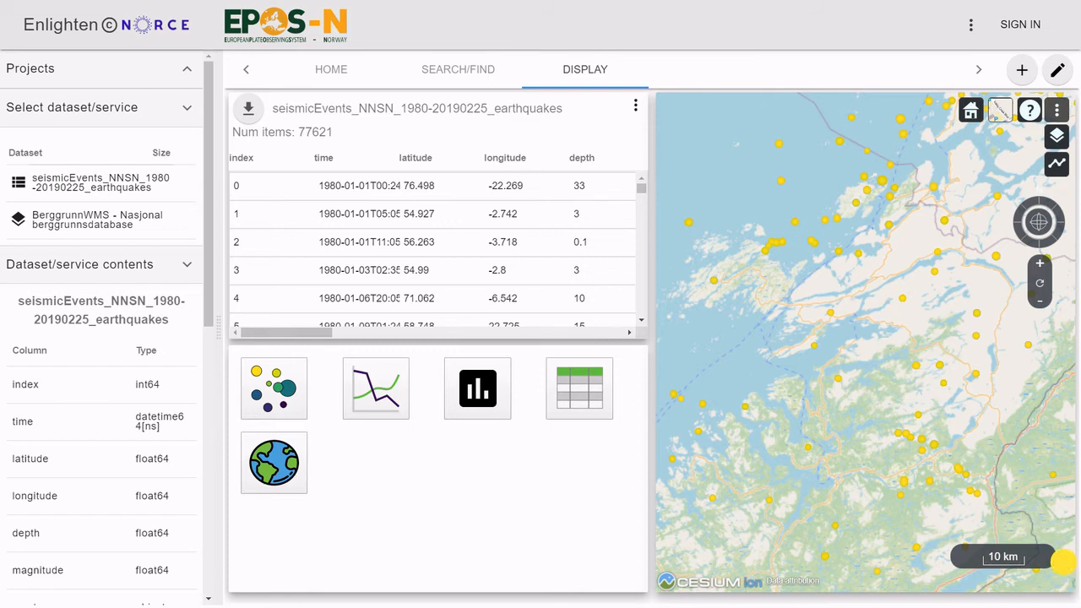
# Step: Set the maximum of the depth color scale to 50 in the map legend
pyautogui.click(1063, 562)
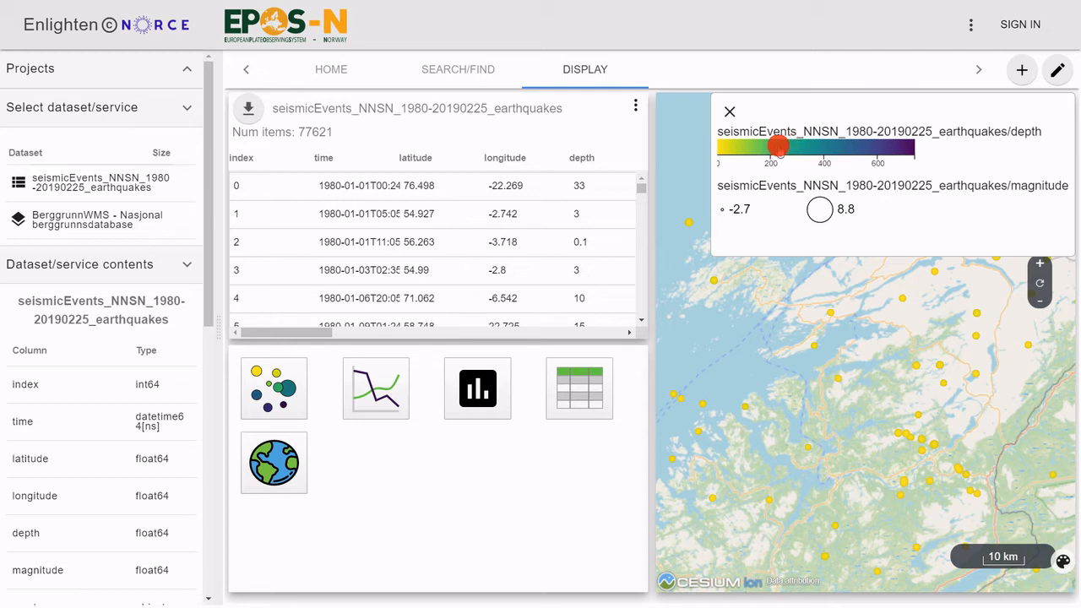
pyautogui.click(782, 146)
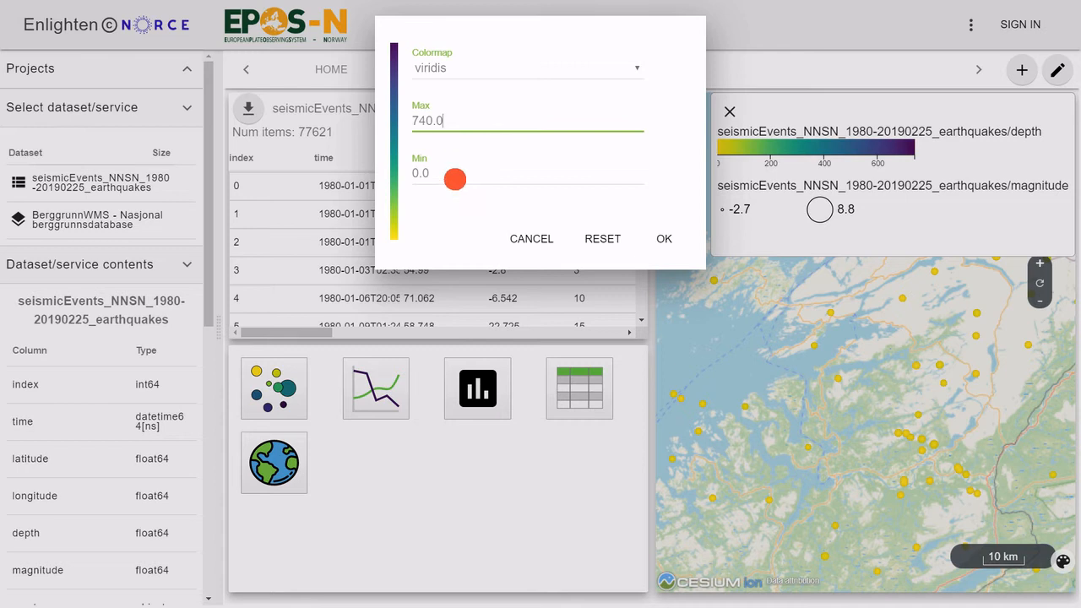
pyautogui.moveTo(459, 118); pyautogui.dragTo(381, 118)
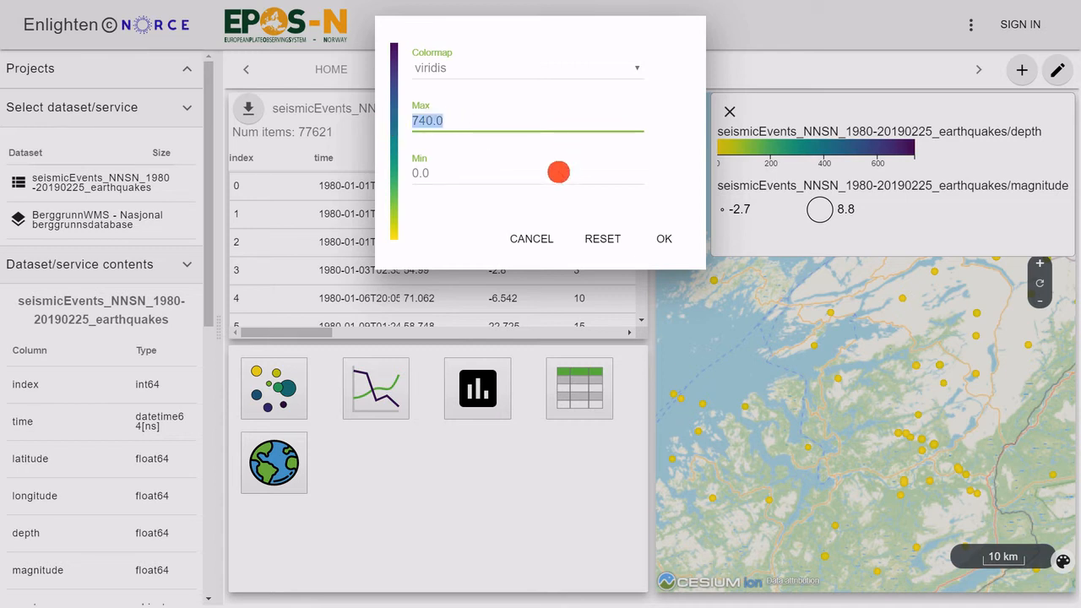
pyautogui.click(667, 242)
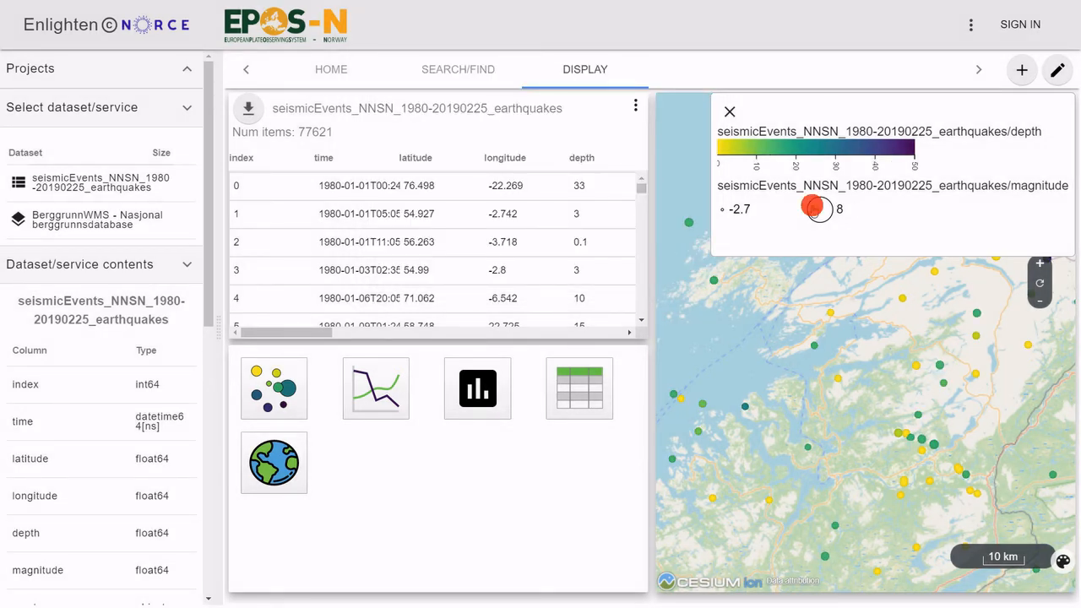
# Step: Set the maximum of the magnitude size scale to 5 and close the map legend
pyautogui.click(821, 209)
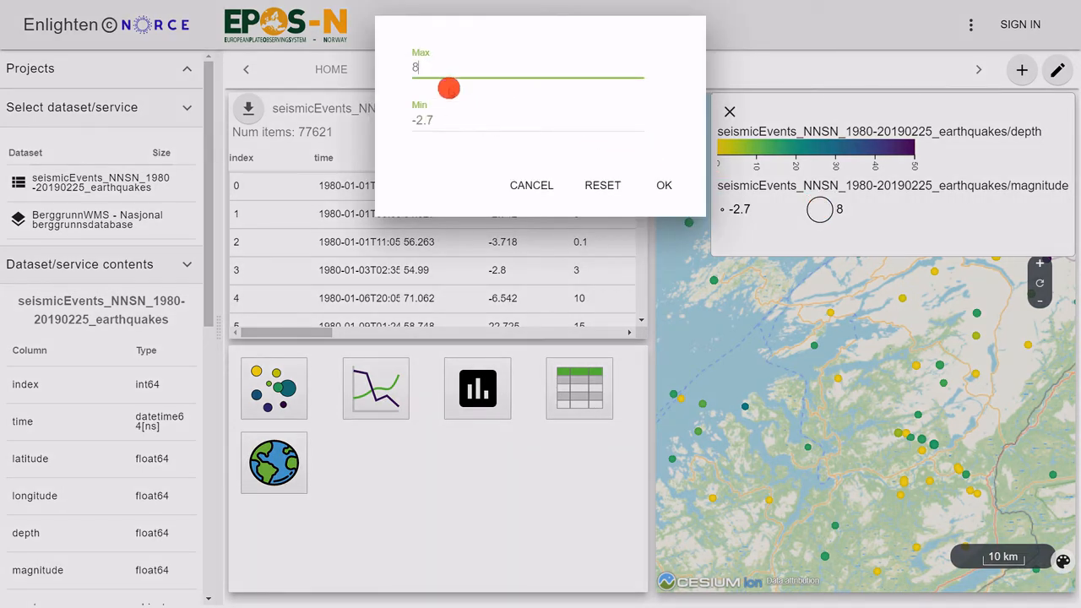
pyautogui.moveTo(408, 67); pyautogui.dragTo(477, 85)
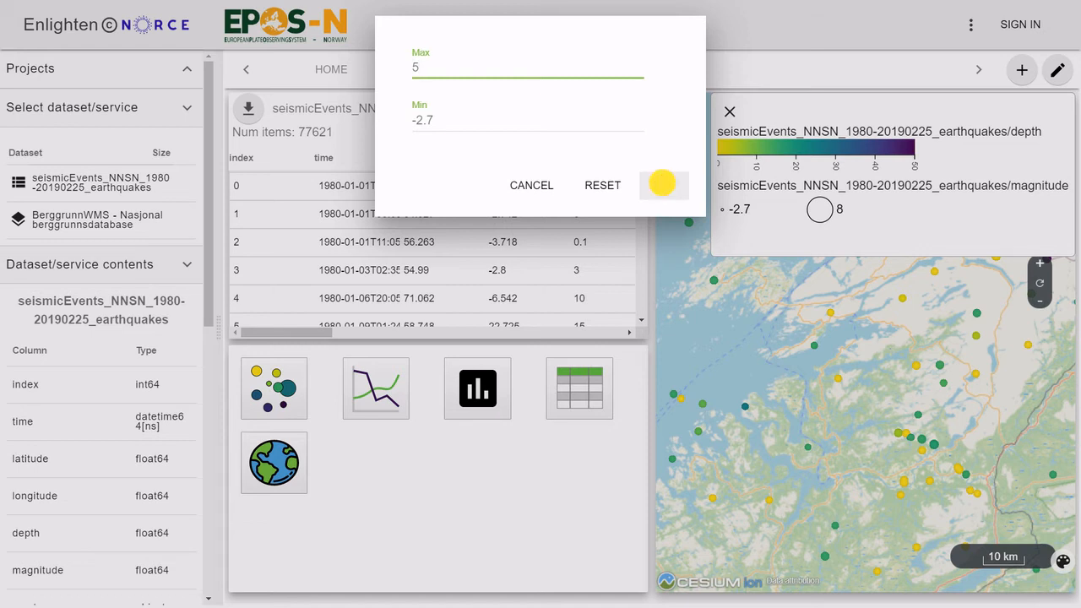
pyautogui.click(662, 184)
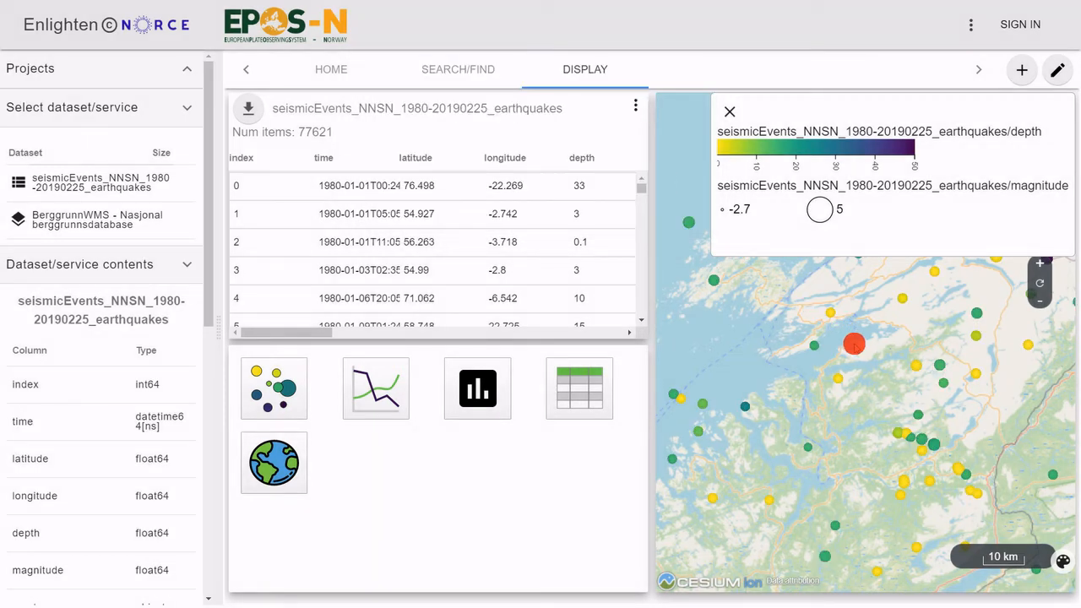
pyautogui.moveTo(854, 353); pyautogui.dragTo(866, 420)
pyautogui.scroll(3, 888, 363)
pyautogui.click(729, 110)
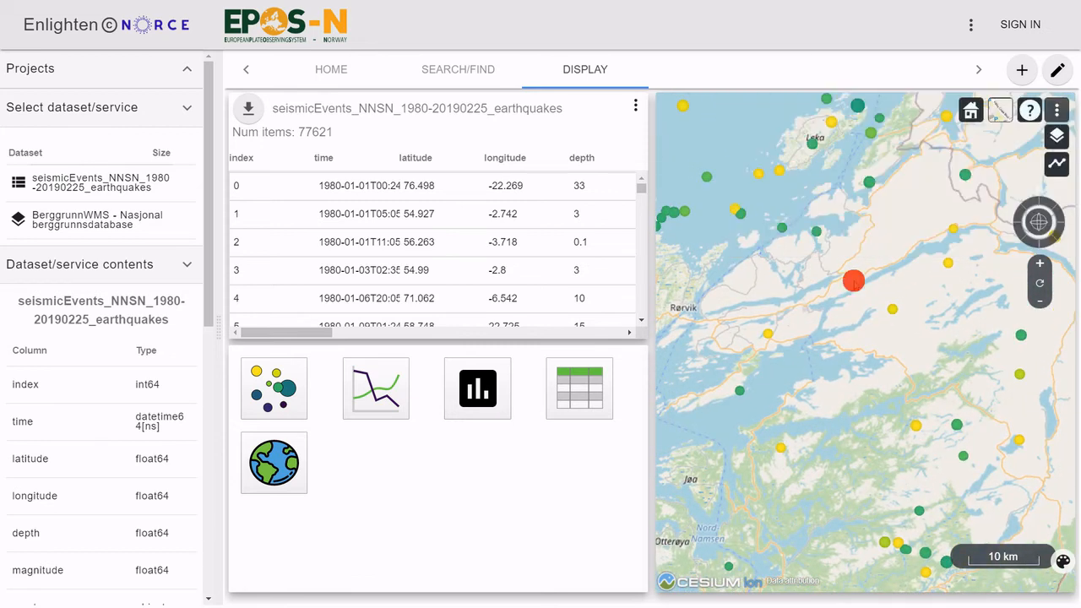
# Step: Create a scatter plot in the empty lower tile with magnitude on the Y axis and time on the X axis
pyautogui.scroll(2, 879, 363)
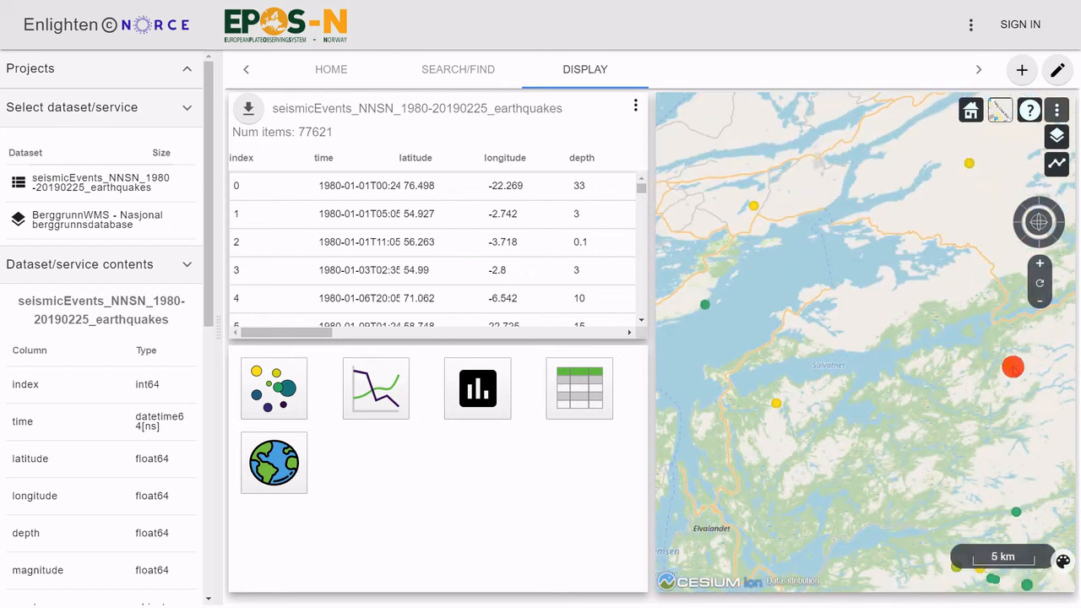
pyautogui.scroll(-1, 868, 343)
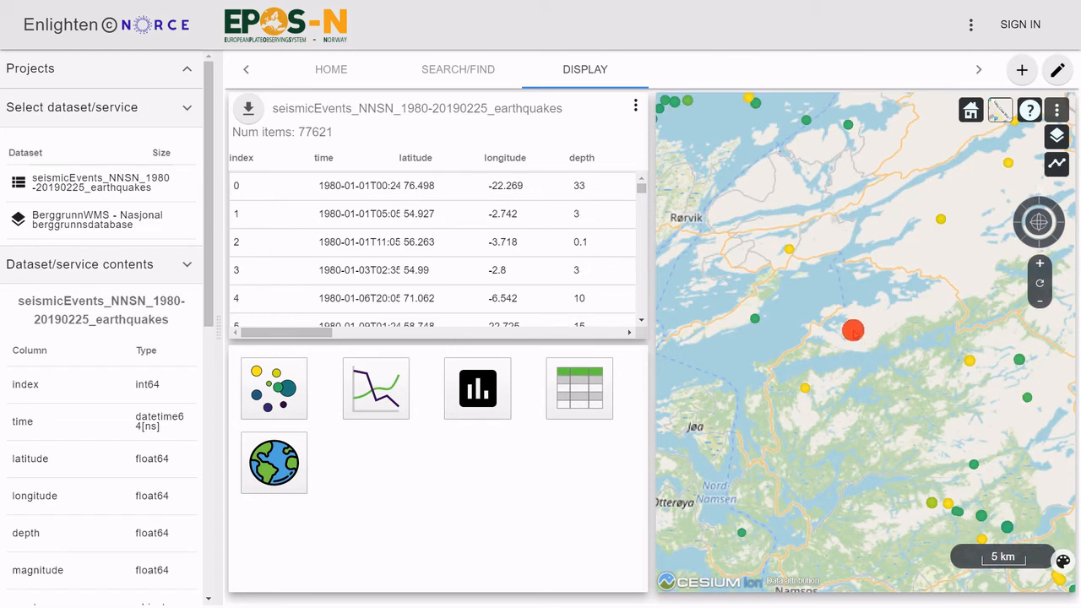
pyautogui.click(268, 384)
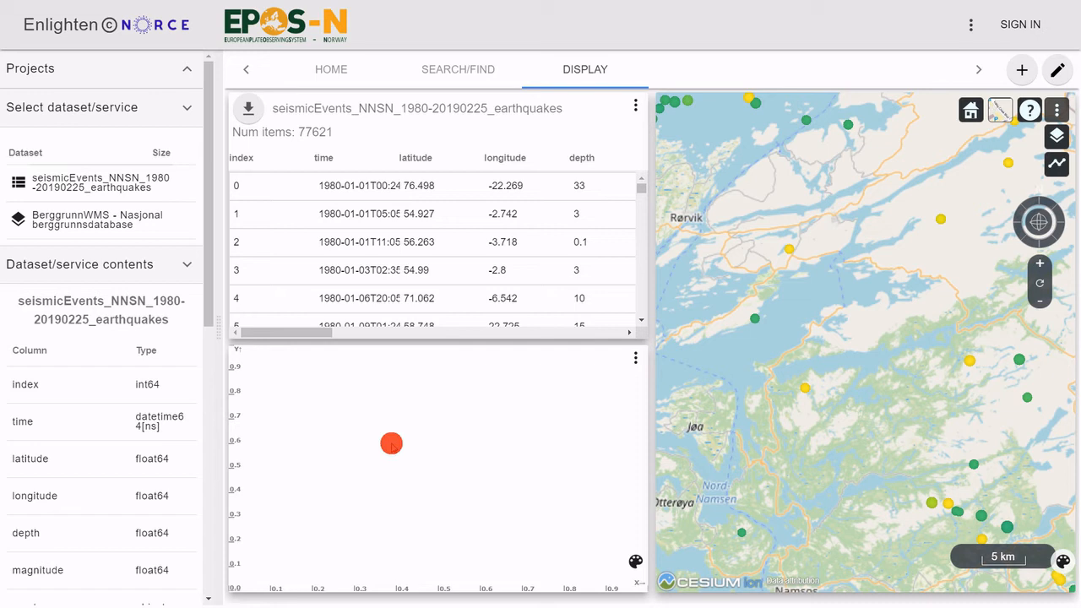
pyautogui.moveTo(76, 553); pyautogui.dragTo(287, 381)
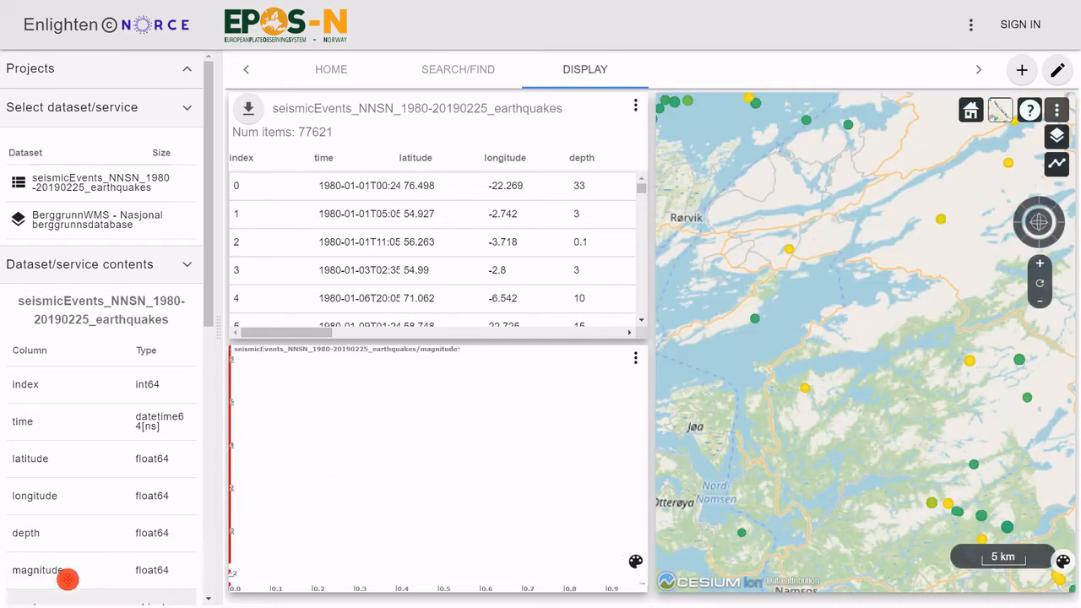
pyautogui.moveTo(42, 423); pyautogui.dragTo(595, 550)
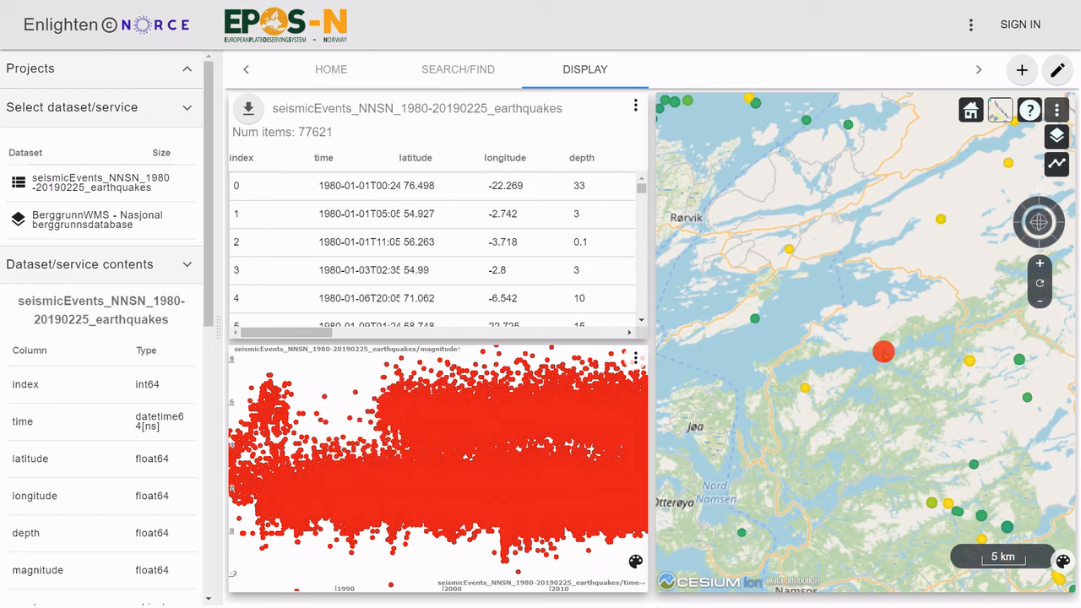
# Step: Select the earthquakes within a rectangle around Salvatnet on the map and download the filtered table as a CSV file
pyautogui.scroll(-2, 878, 361)
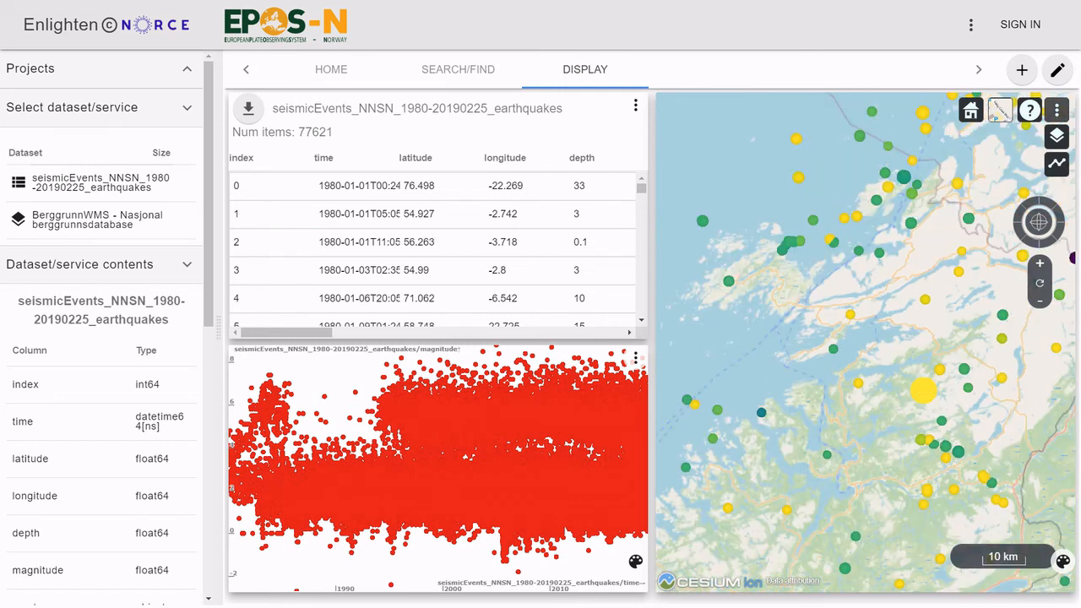
pyautogui.moveTo(924, 386); pyautogui.dragTo(857, 357)
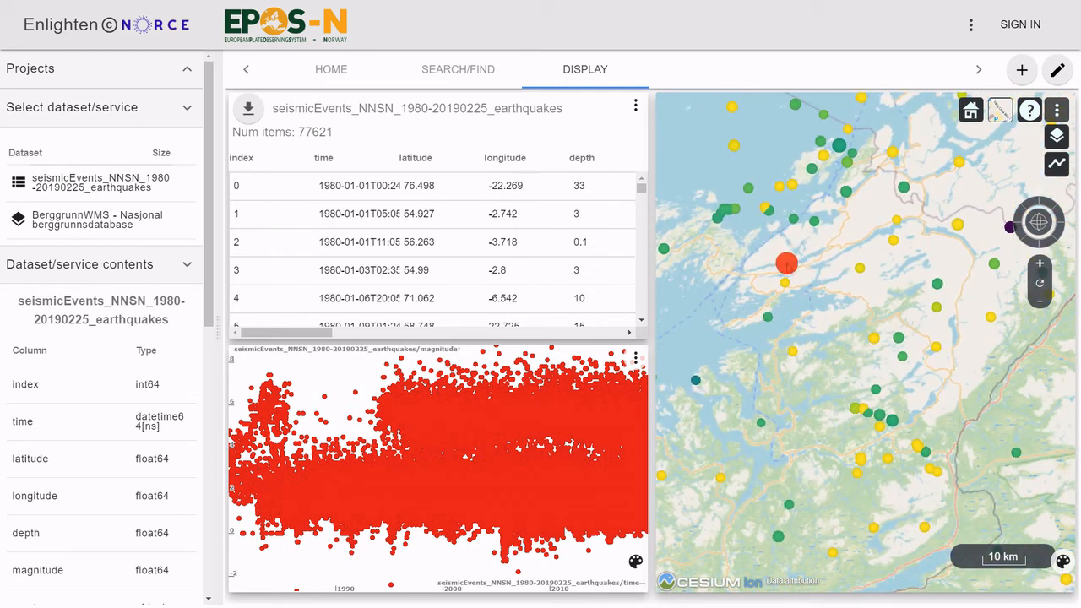
pyautogui.moveTo(688, 241); pyautogui.dragTo(951, 440)
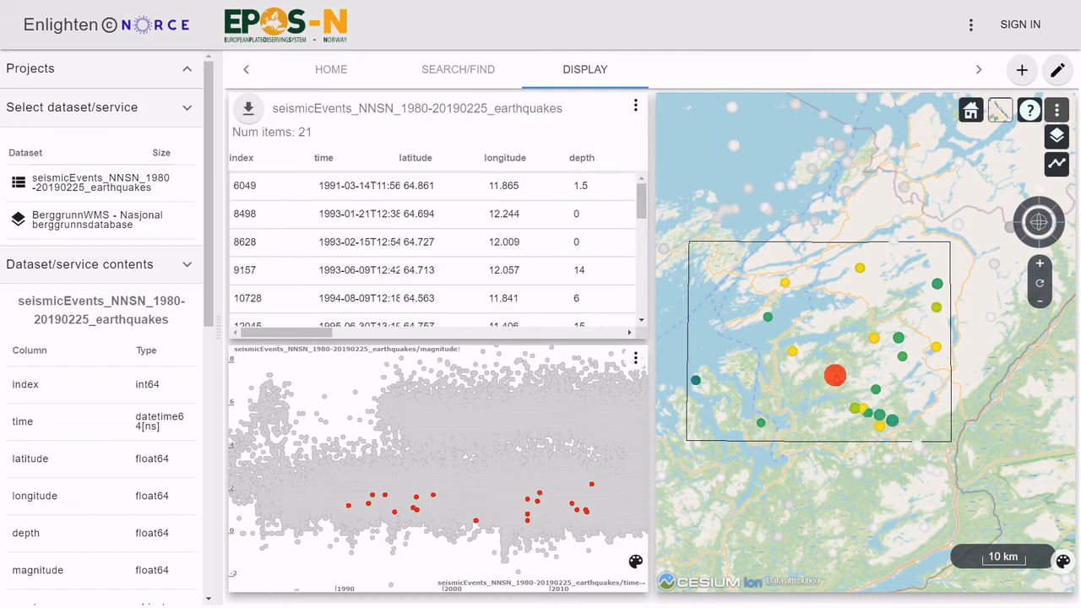
pyautogui.moveTo(835, 373); pyautogui.dragTo(832, 377)
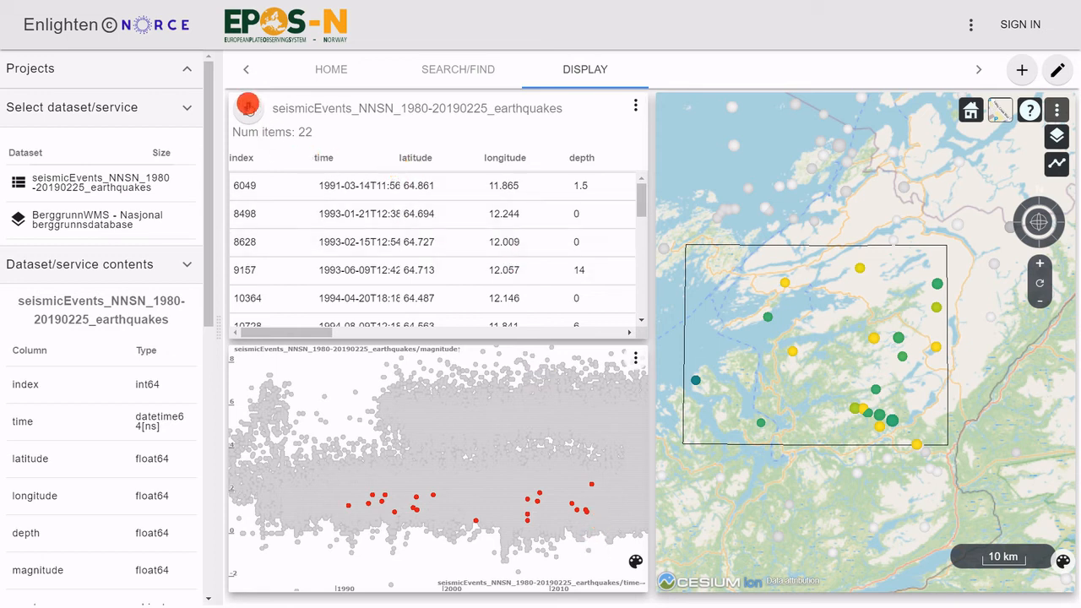
pyautogui.click(248, 103)
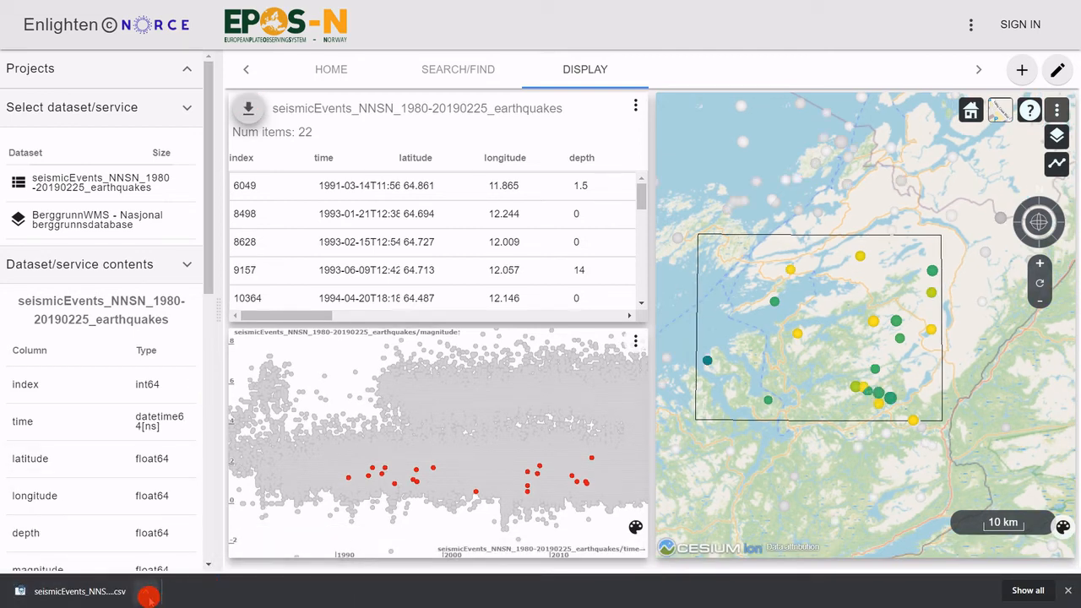
pyautogui.click(1067, 590)
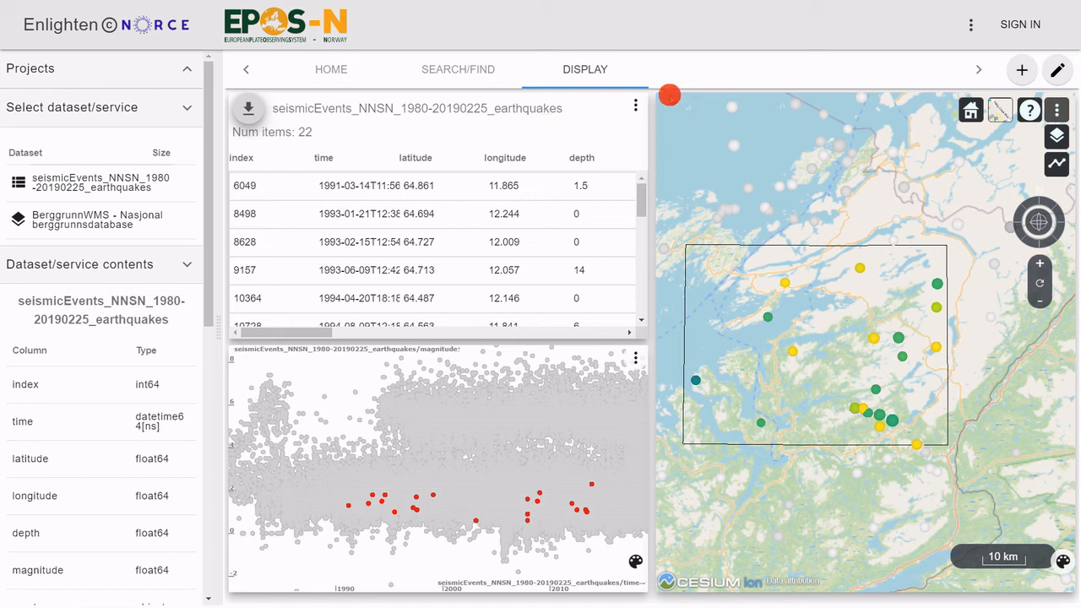
# Step: Replace the earthquake table with a scatter plot of magnitude on the Y axis against depth on the X axis
pyautogui.click(635, 107)
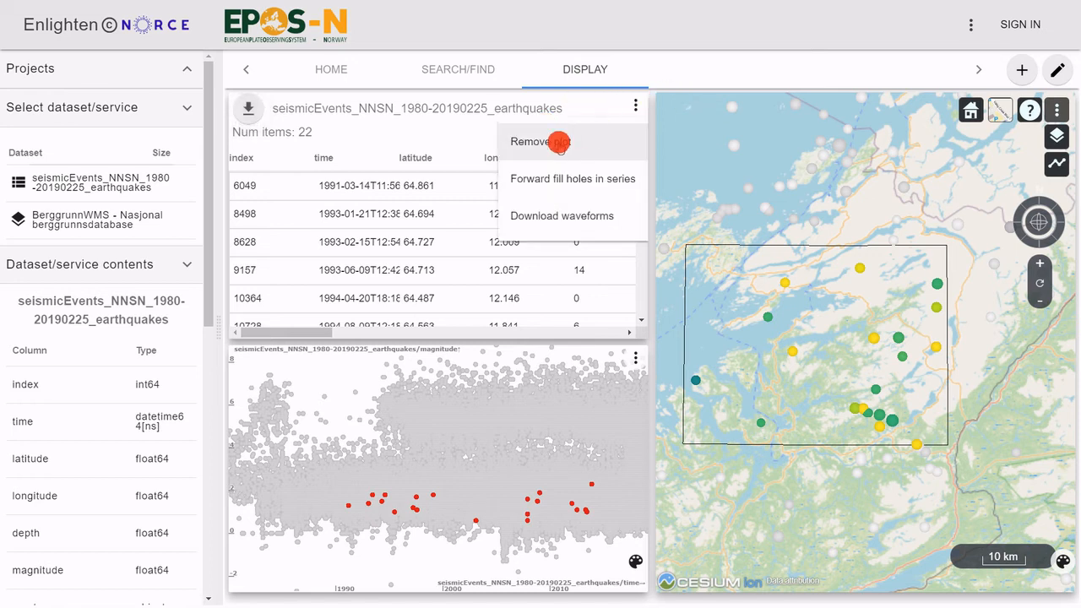
pyautogui.click(555, 141)
pyautogui.click(281, 139)
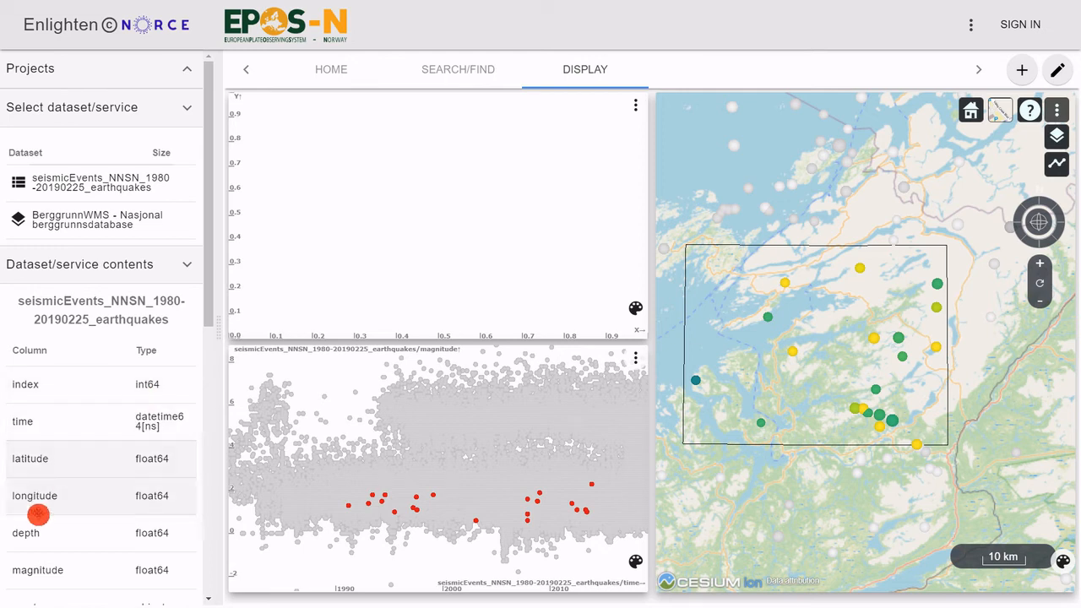
pyautogui.moveTo(41, 573); pyautogui.dragTo(265, 121)
pyautogui.moveTo(53, 531); pyautogui.dragTo(580, 298)
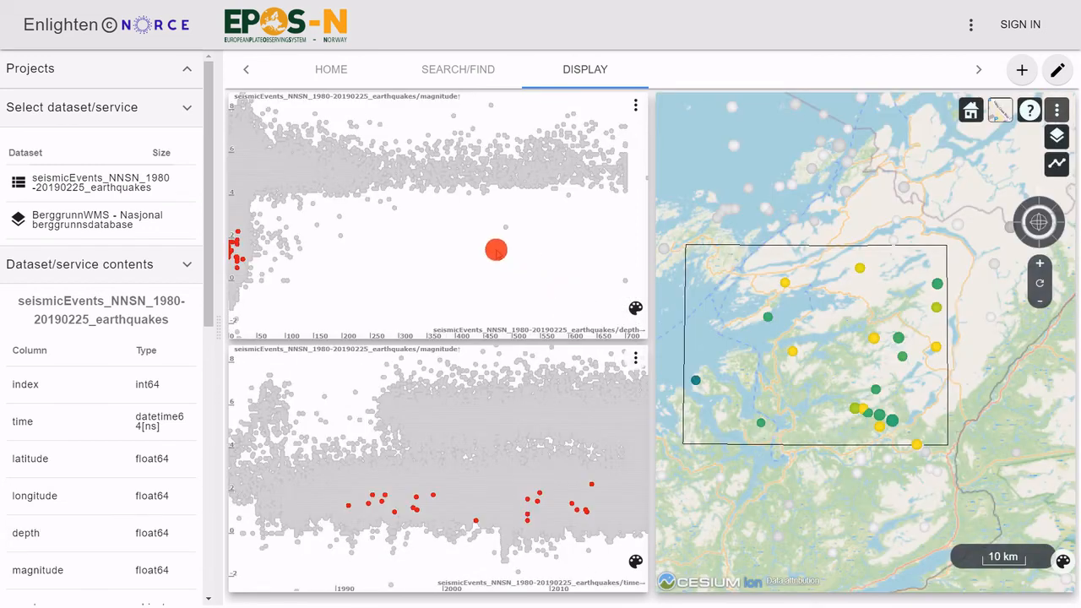
# Step: Narrow the depth axis of the magnitude-depth scatter plot to about 0 to 28
pyautogui.moveTo(343, 282); pyautogui.dragTo(415, 278)
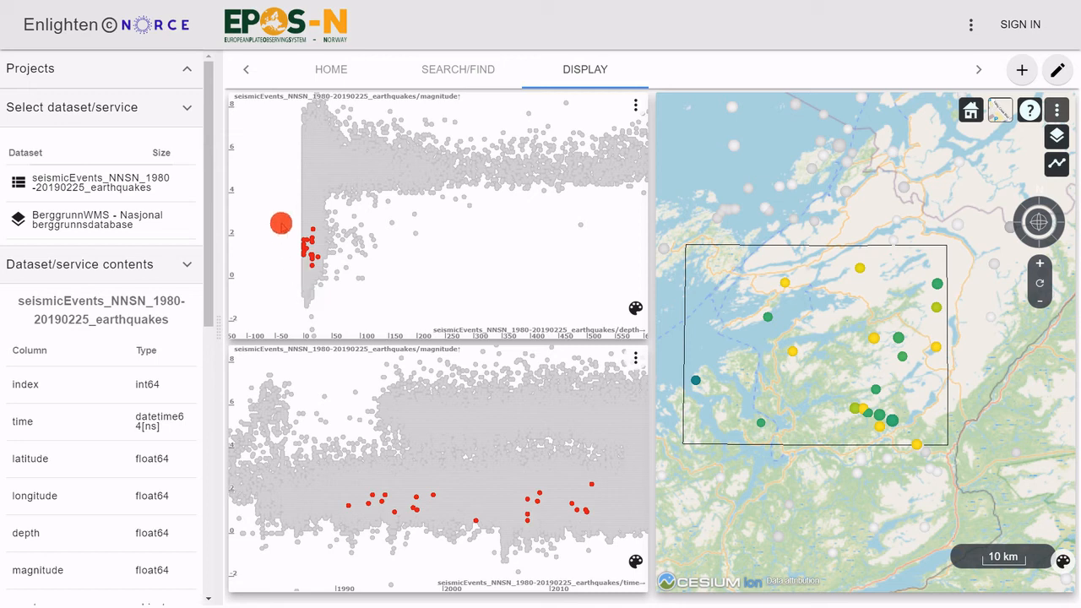
pyautogui.moveTo(290, 242)
pyautogui.mouseDown()
pyautogui.moveTo(506, 263)
pyautogui.moveTo(240, 227)
pyautogui.mouseUp()
pyautogui.moveTo(585, 263)
pyautogui.mouseDown()
pyautogui.moveTo(343, 309)
pyautogui.moveTo(367, 303)
pyautogui.mouseUp()
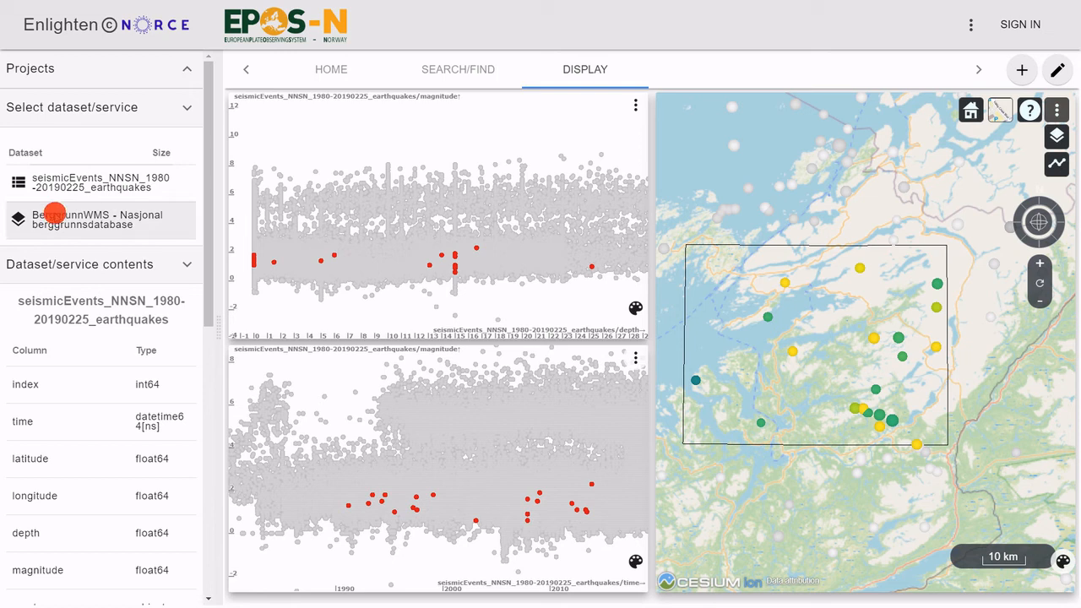
# Step: Overlay the BerggrunnWMS - Nasjonal berggrunnsdatabase layer on the earthquake map
pyautogui.click(54, 214)
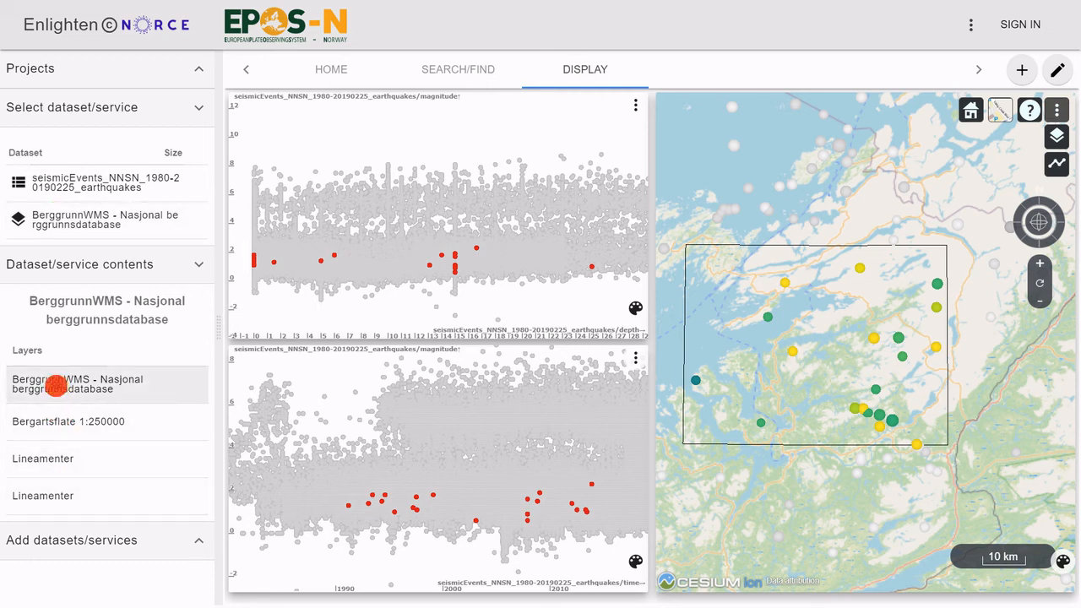
pyautogui.moveTo(81, 382); pyautogui.dragTo(720, 568)
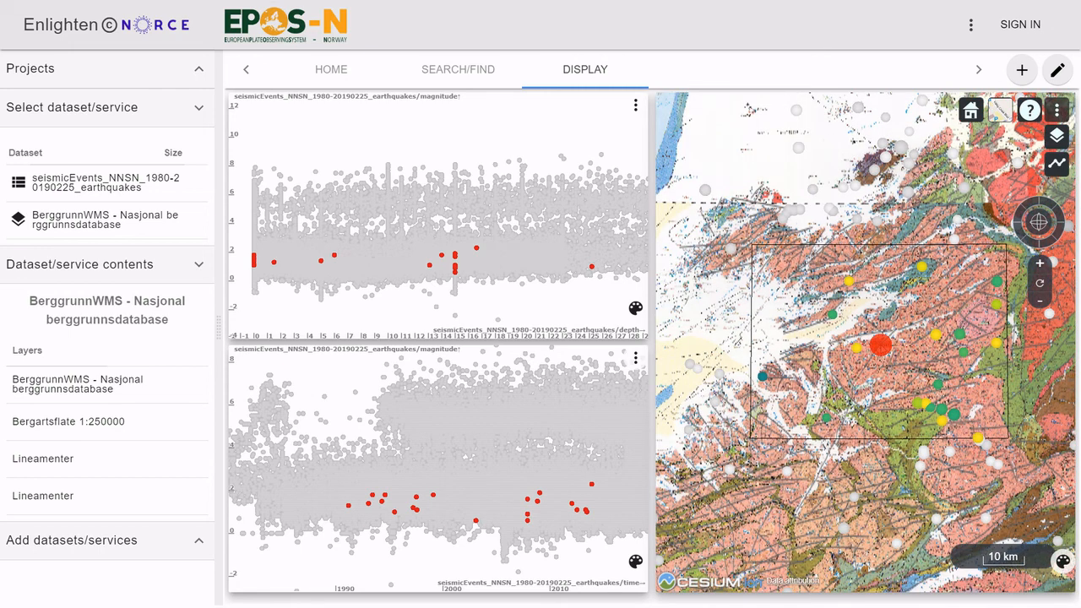
pyautogui.scroll(3, 883, 344)
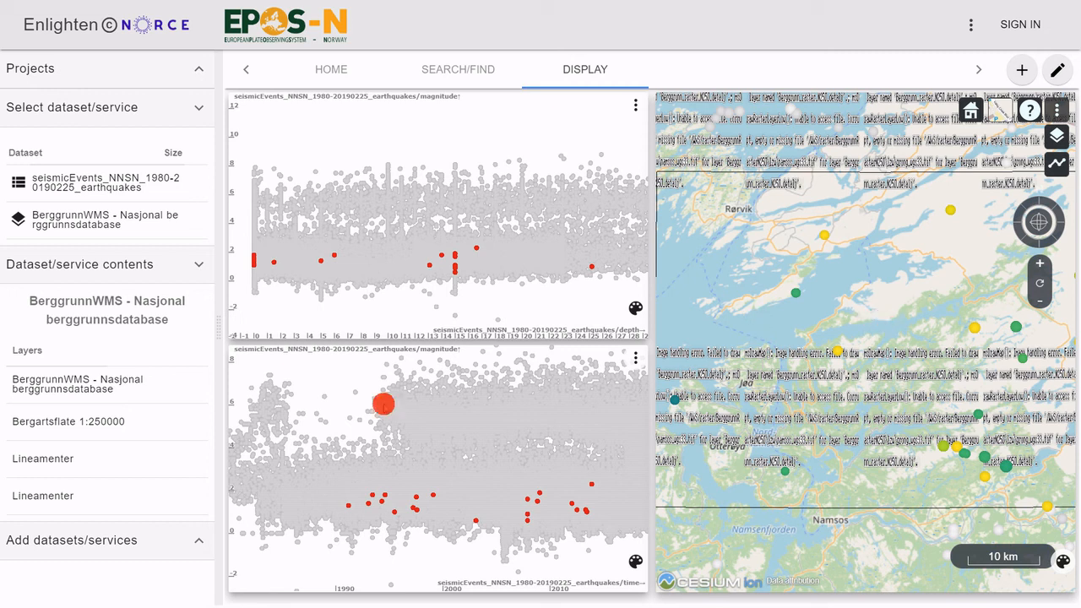
# Step: Overlay the Bergartsflate 1:250000 layer on the map at about half opacity and hide the BerggrunnWMS - Nasjonal berggrunnsdatabase layer
pyautogui.click(141, 432)
pyautogui.moveTo(142, 432); pyautogui.dragTo(700, 524)
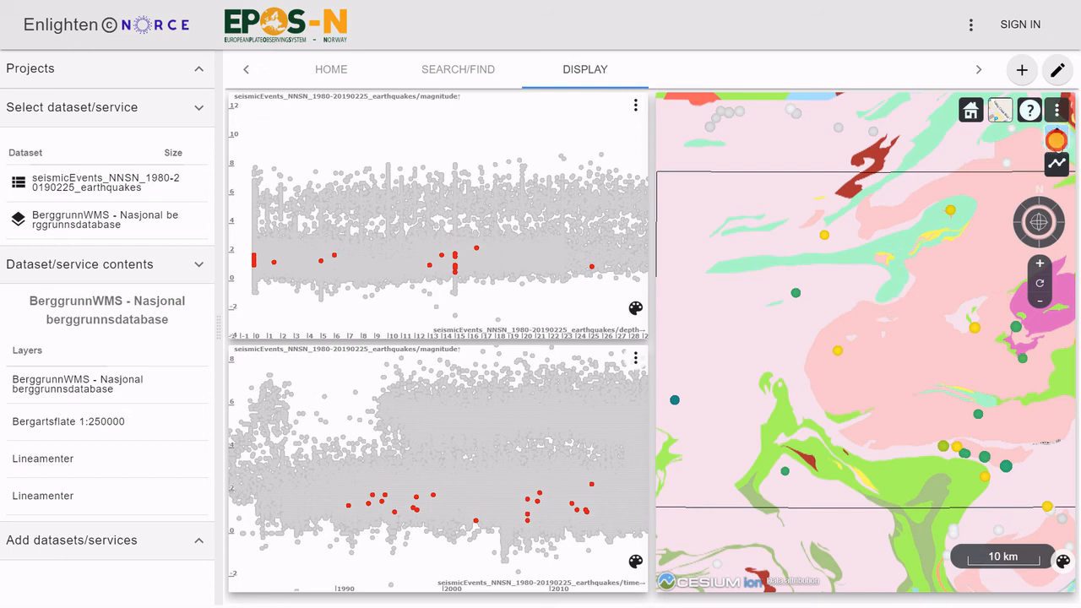
pyautogui.click(1056, 140)
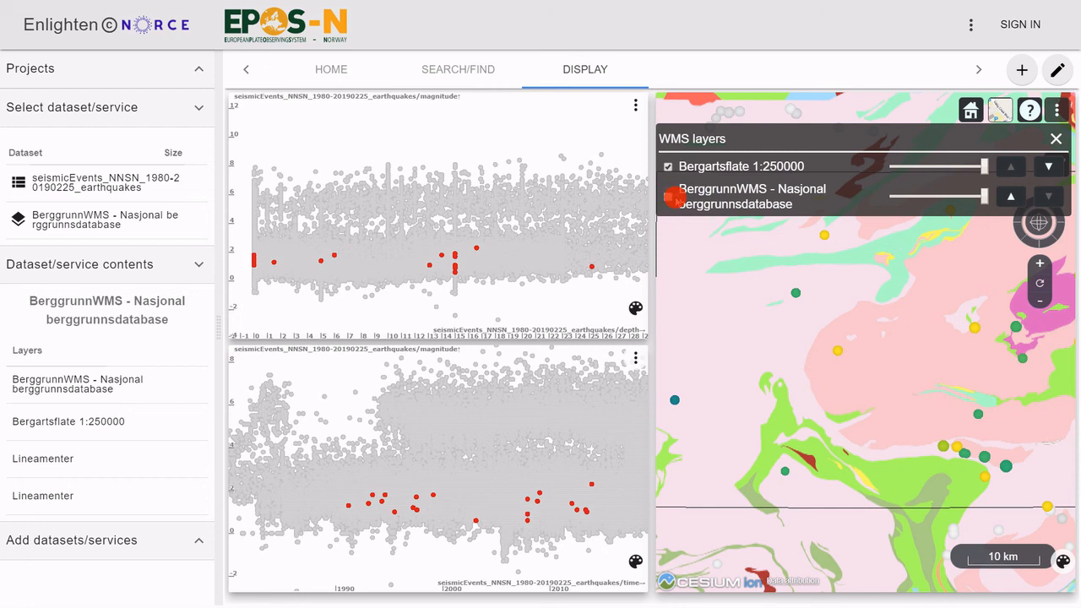
pyautogui.moveTo(979, 166); pyautogui.dragTo(936, 167)
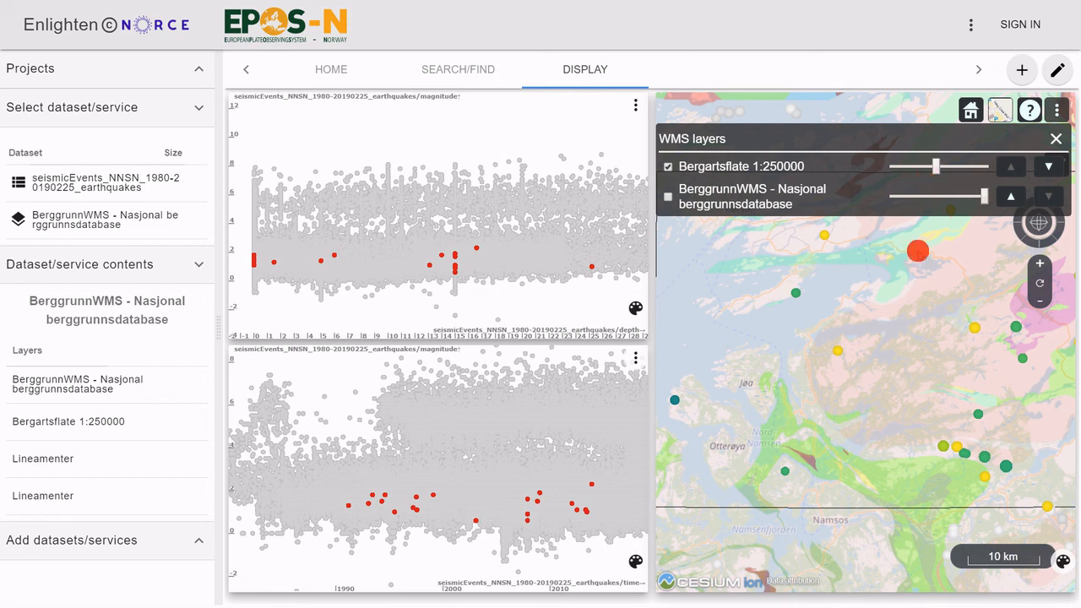
# Step: Examine the bedrock units and selected earthquakes around Salvatnet, both close up and in the wider region
pyautogui.scroll(3, 873, 324)
pyautogui.scroll(2, 900, 335)
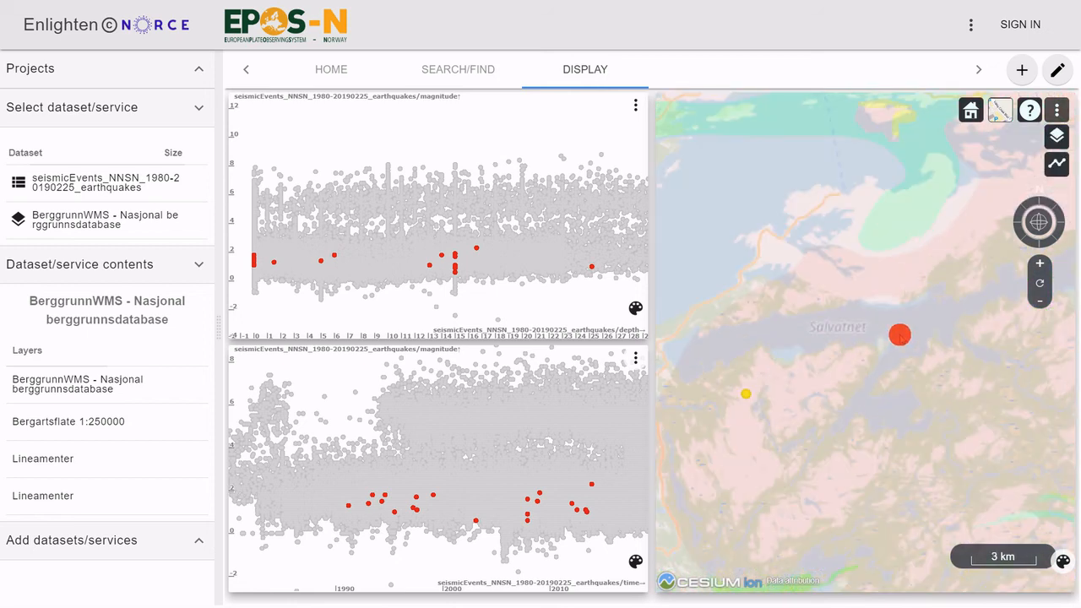
pyautogui.scroll(-2, 877, 351)
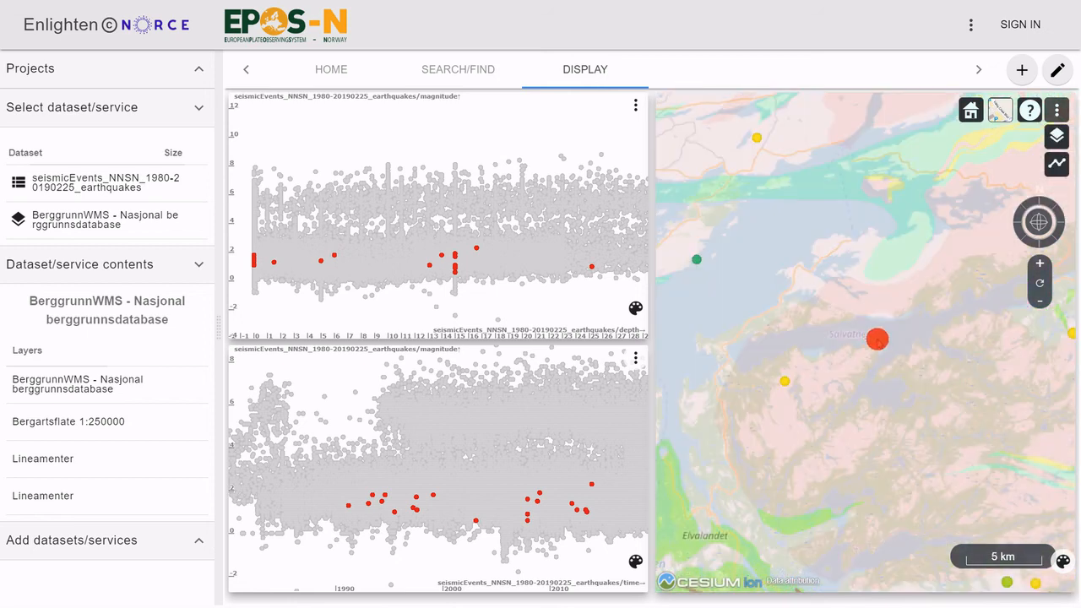
pyautogui.click(817, 341)
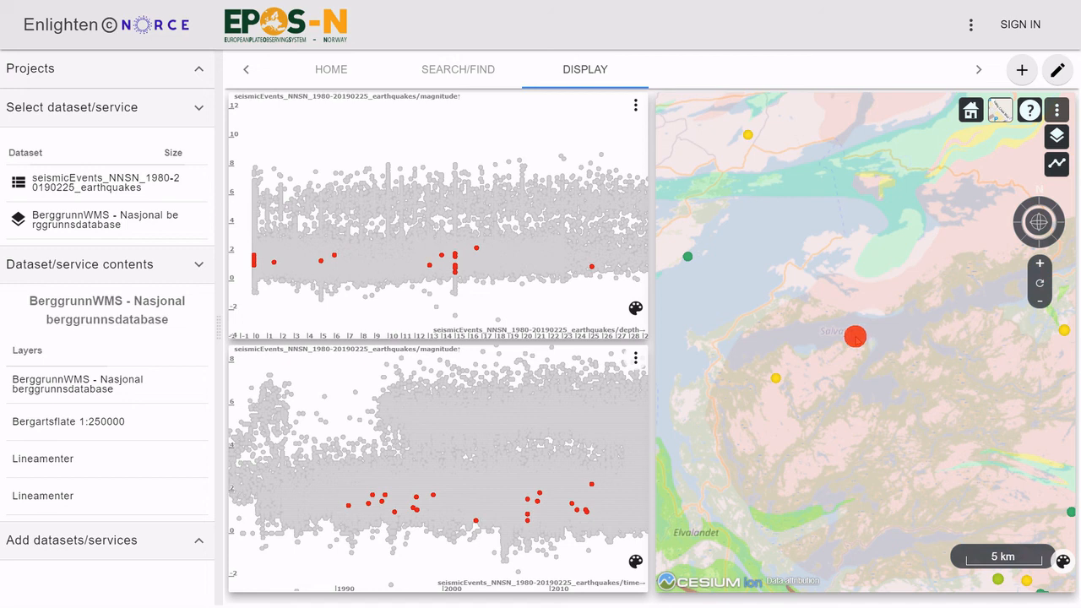
pyautogui.scroll(-5, 845, 358)
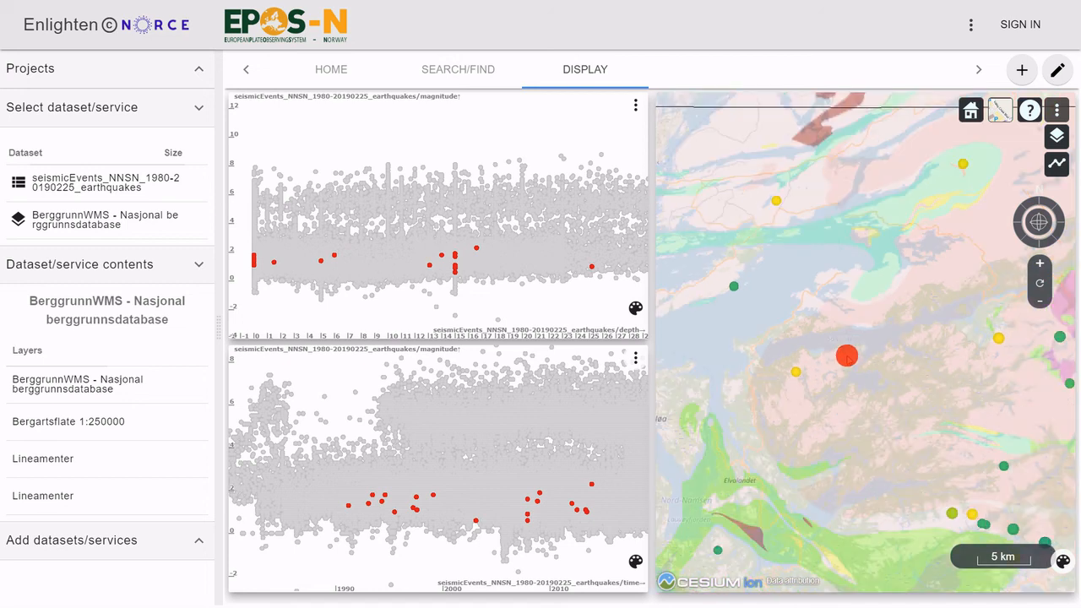
pyautogui.scroll(-3, 849, 367)
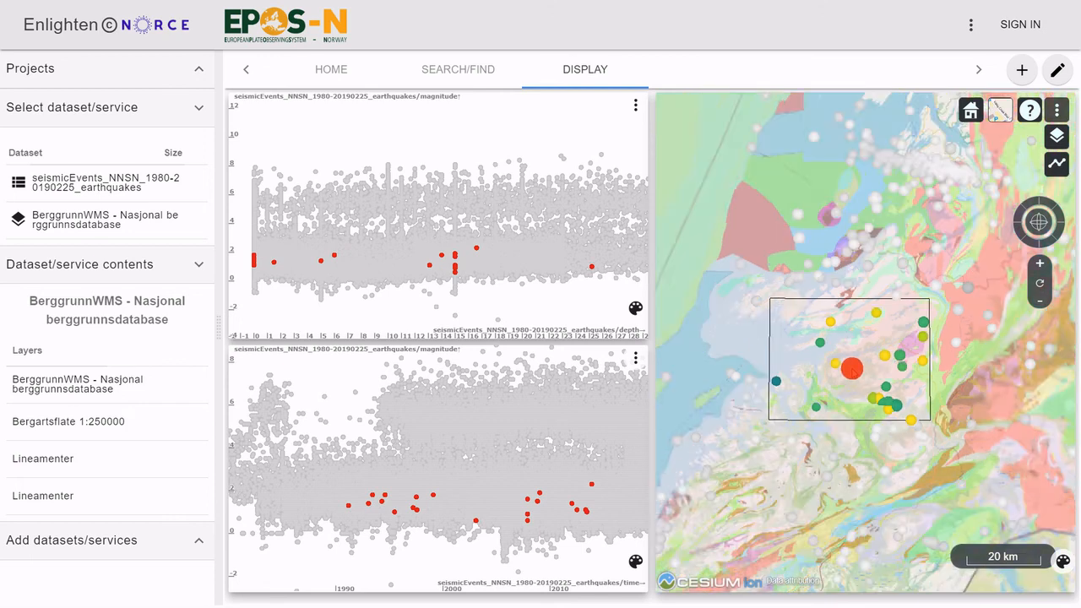